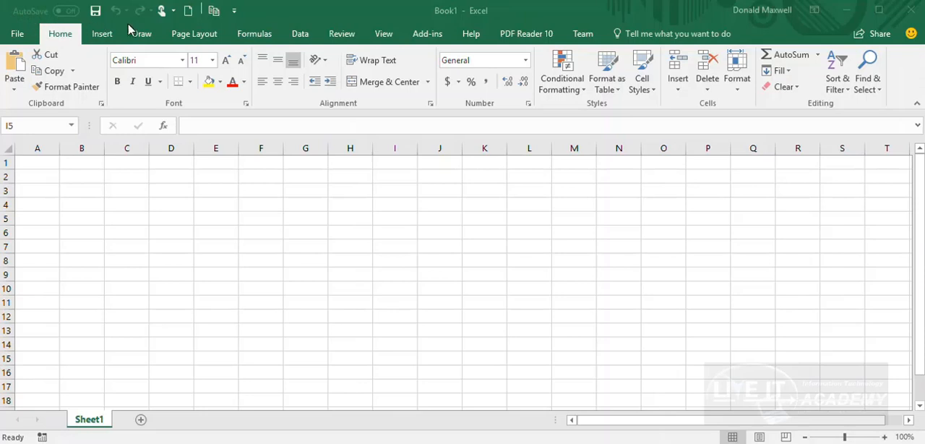
Show the Quick Access Toolbar below the ribbon and return it above the ribbon
{"action": "left_click", "coordinate": [234, 13]}
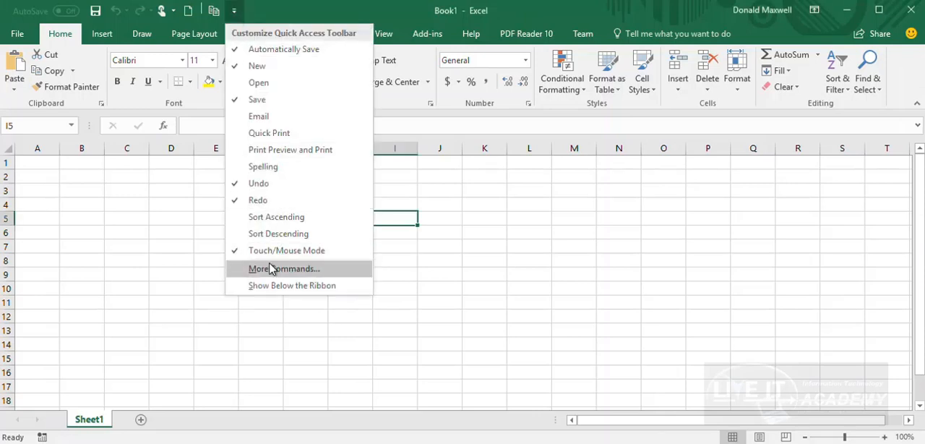
{"action": "left_click", "coordinate": [273, 286]}
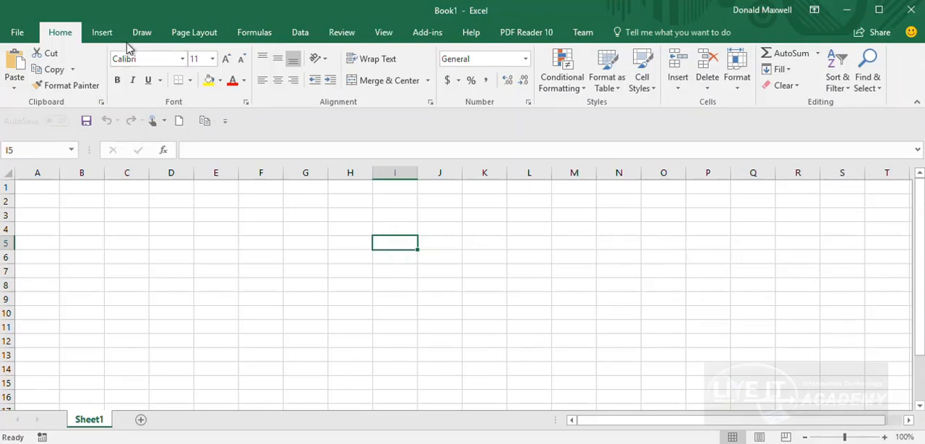
{"action": "left_click", "coordinate": [225, 121]}
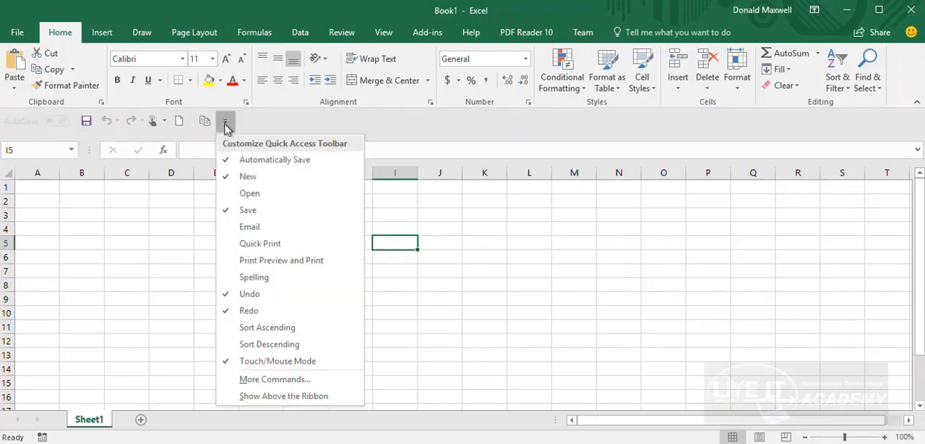
{"action": "left_click", "coordinate": [252, 396]}
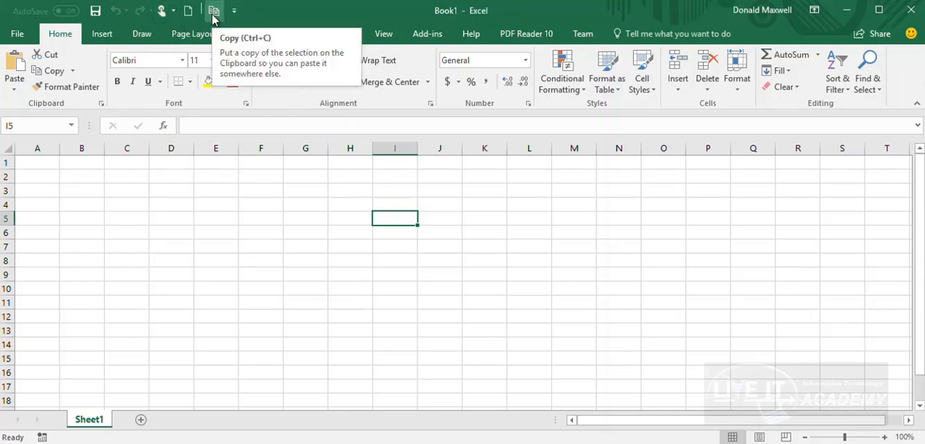
Add the Format Painter command from the Clipboard group to the Quick Access Toolbar
{"action": "right_click", "coordinate": [81, 87]}
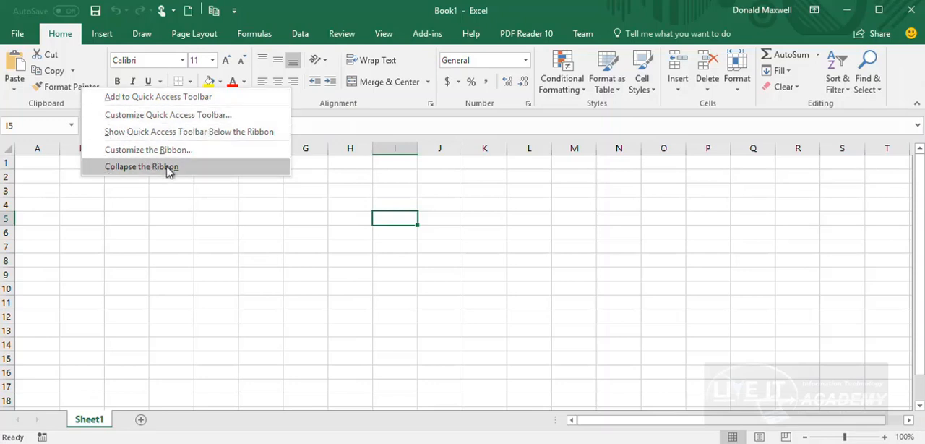
{"action": "left_click", "coordinate": [137, 97]}
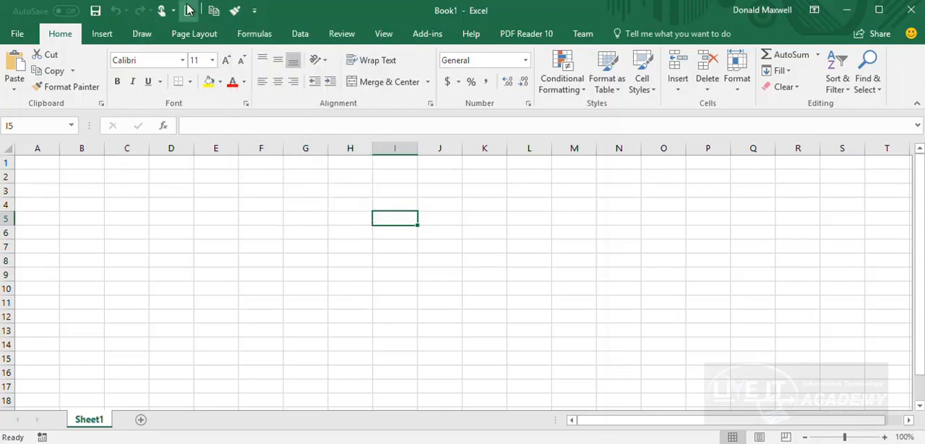
Move the Quick Access Toolbar with its added Format Painter below the ribbon and back above it
{"action": "left_click", "coordinate": [254, 11]}
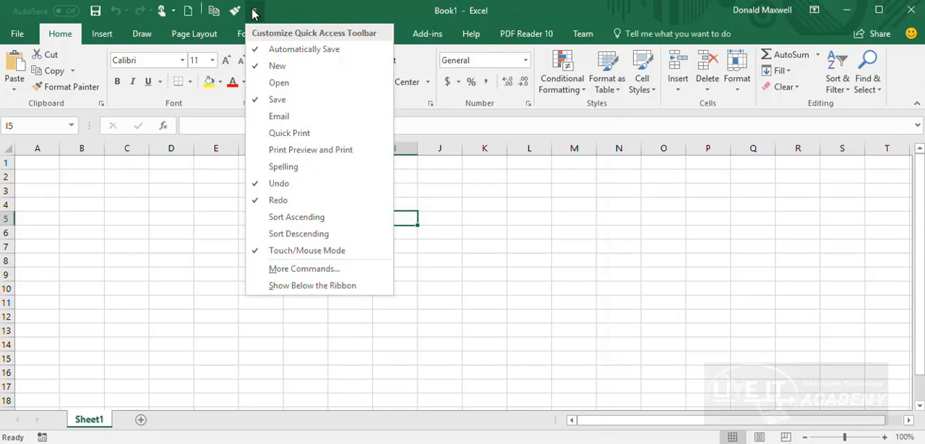
{"action": "left_click", "coordinate": [304, 285]}
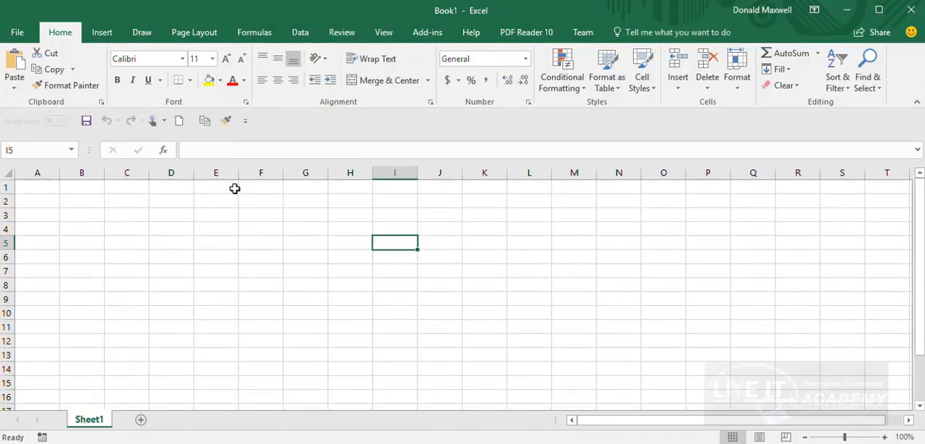
{"action": "left_click", "coordinate": [245, 123]}
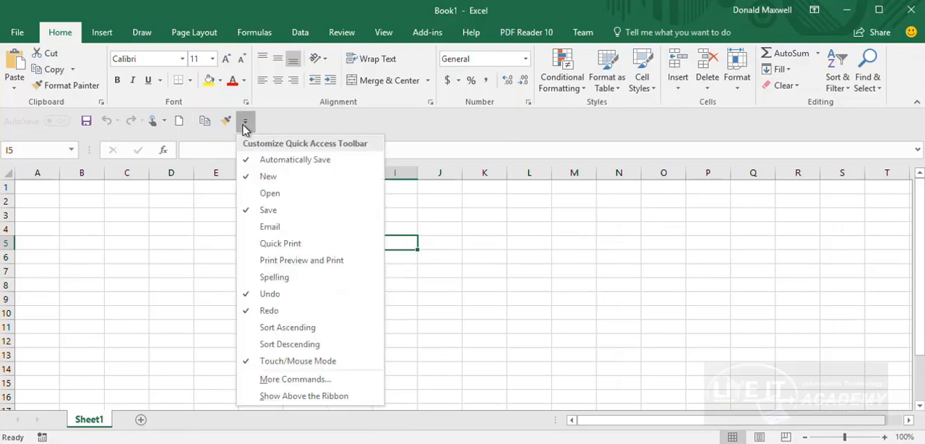
{"action": "left_click", "coordinate": [286, 396]}
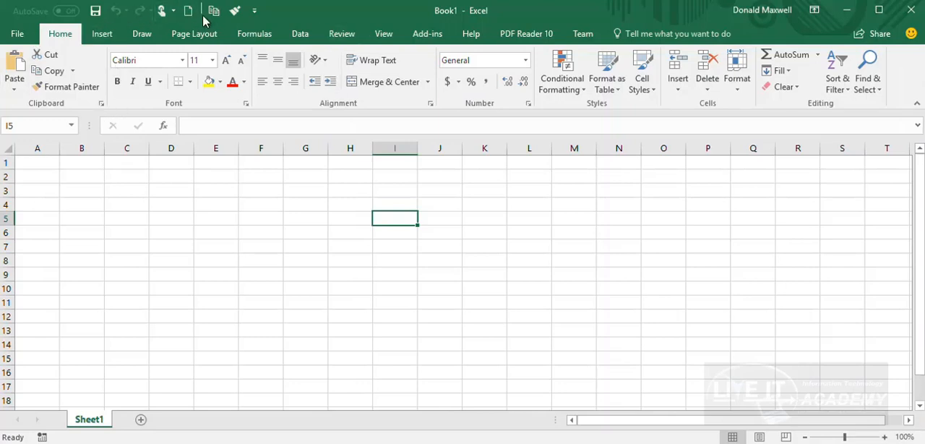
Remove Format Painter, Copy and the separator from the Quick Access Toolbar
{"action": "right_click", "coordinate": [233, 15]}
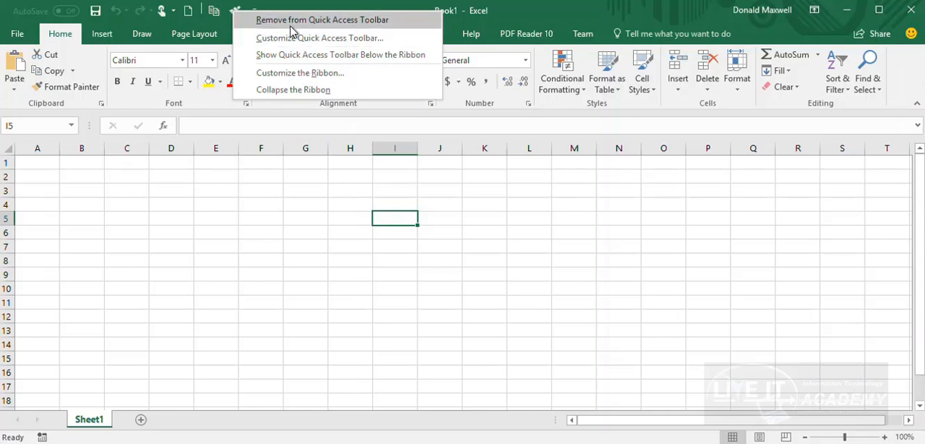
{"action": "left_click", "coordinate": [380, 26]}
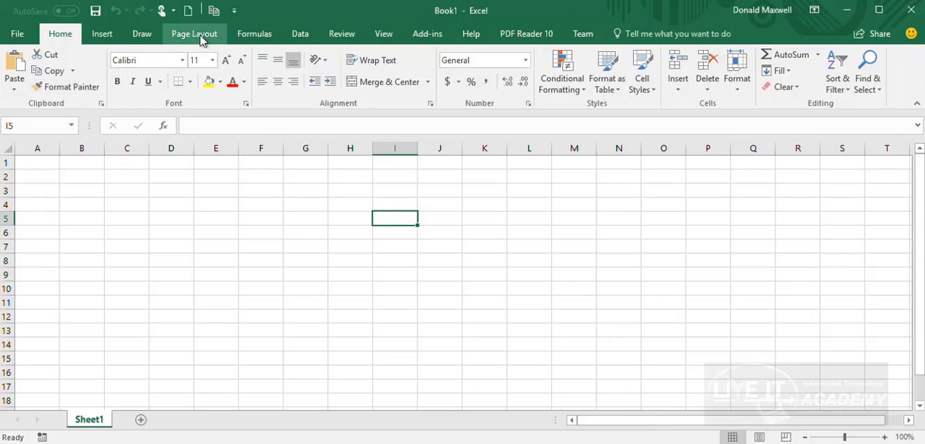
{"action": "right_click", "coordinate": [216, 20]}
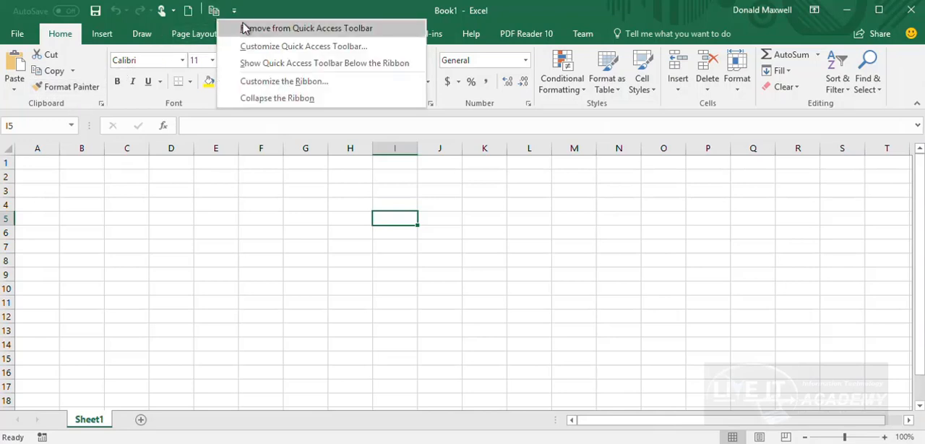
{"action": "left_click", "coordinate": [244, 25]}
{"action": "right_click", "coordinate": [201, 13]}
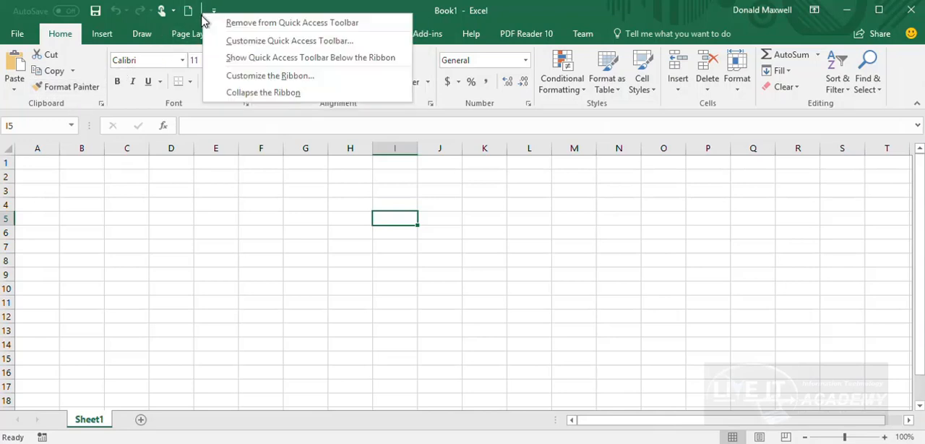
{"action": "left_click", "coordinate": [231, 27]}
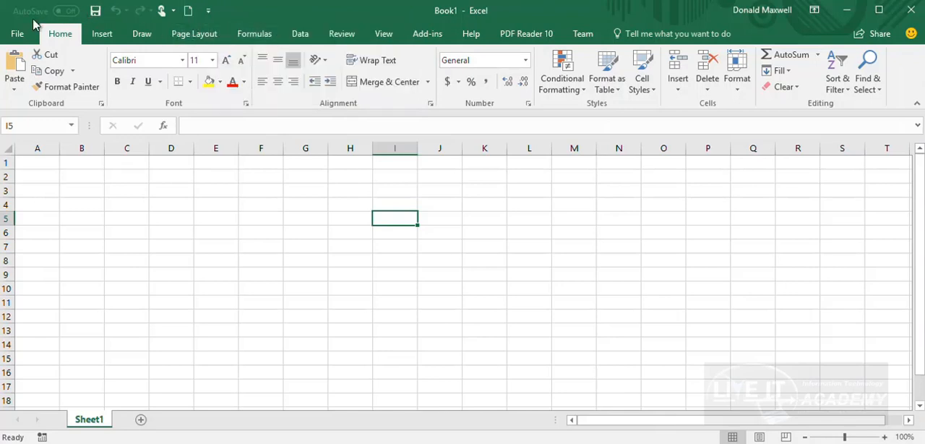
Open the Quick Access Toolbar customization options with Popular Commands as the command source
{"action": "right_click", "coordinate": [198, 13]}
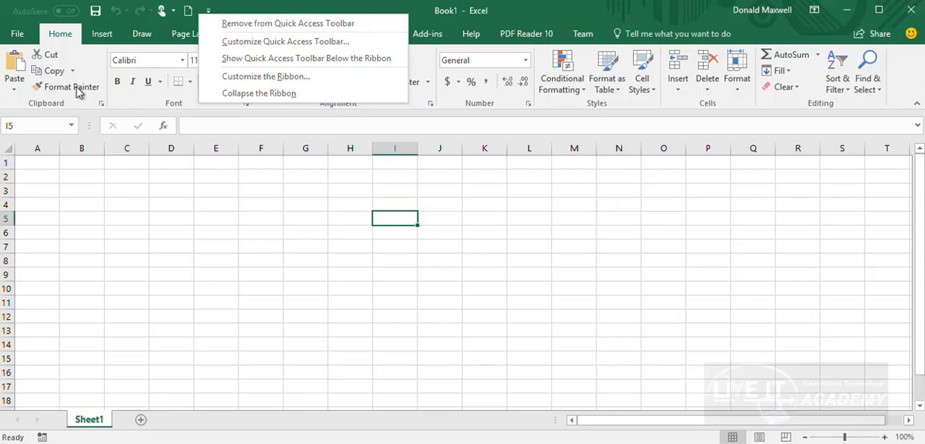
{"action": "left_click", "coordinate": [53, 71]}
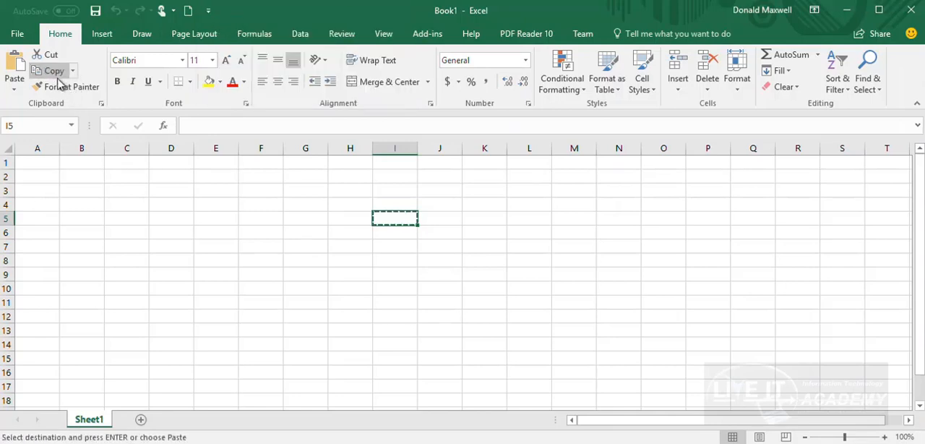
{"action": "right_click", "coordinate": [57, 76]}
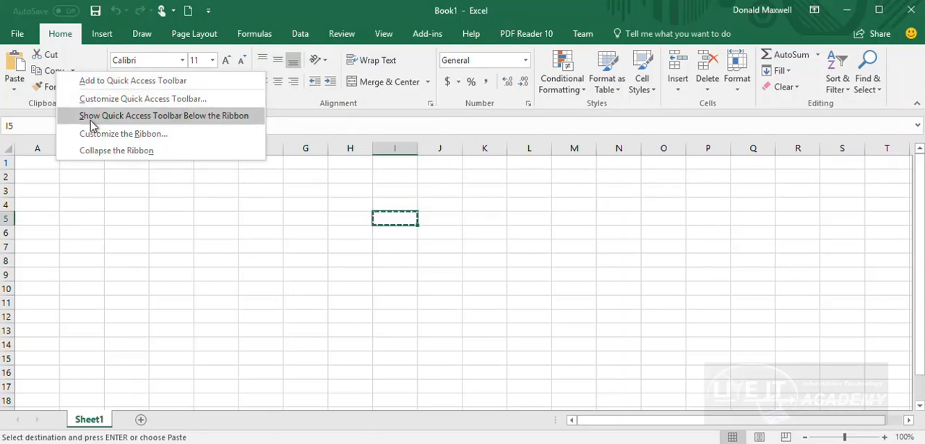
{"action": "left_click", "coordinate": [154, 102]}
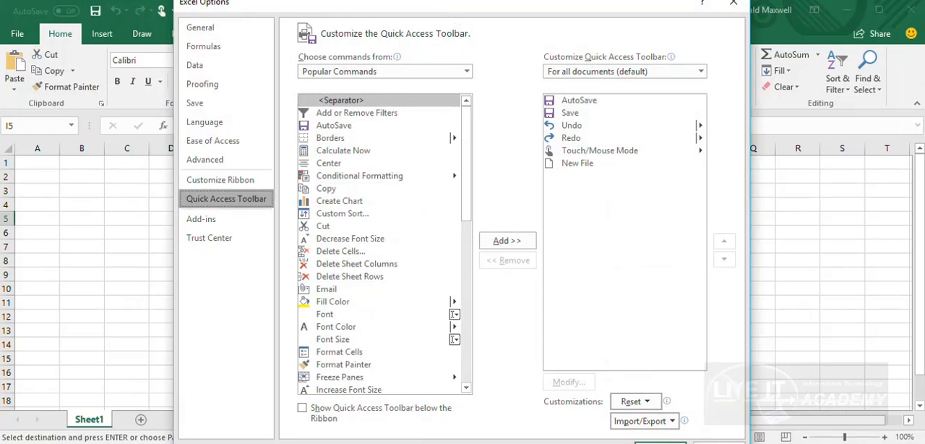
{"action": "mouse_move", "coordinate": [464, 0]}
{"action": "left_mouse_down"}
{"action": "mouse_move", "coordinate": [465, 26]}
{"action": "mouse_move", "coordinate": [466, 6]}
{"action": "left_mouse_up"}
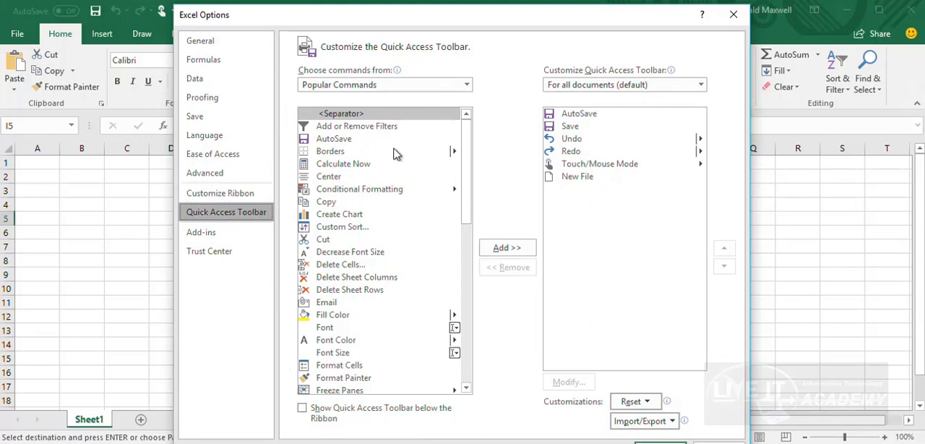
{"action": "left_click", "coordinate": [467, 85]}
{"action": "left_click", "coordinate": [433, 98]}
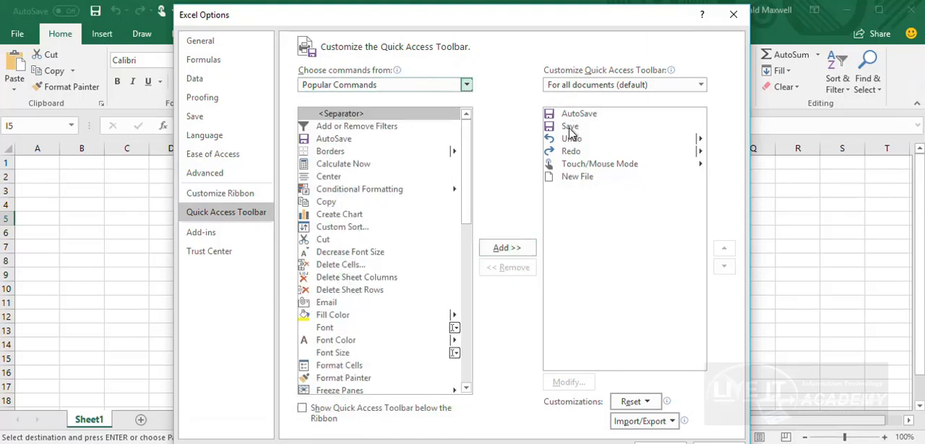
Add the Cut command to the Quick Access Toolbar's command list and remove it again
{"action": "left_click", "coordinate": [325, 240]}
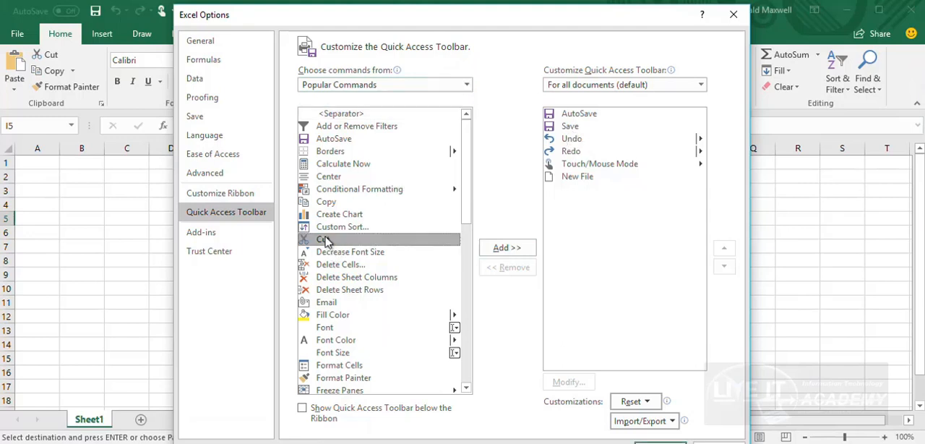
{"action": "left_click", "coordinate": [507, 248]}
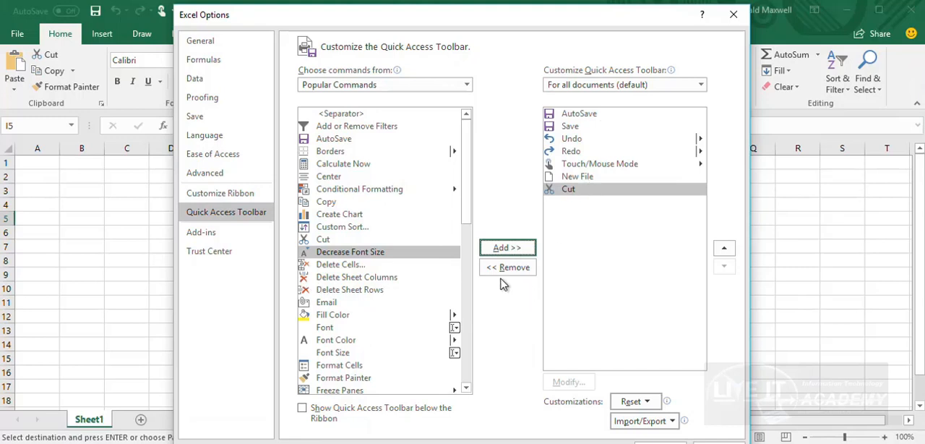
{"action": "left_click", "coordinate": [576, 191]}
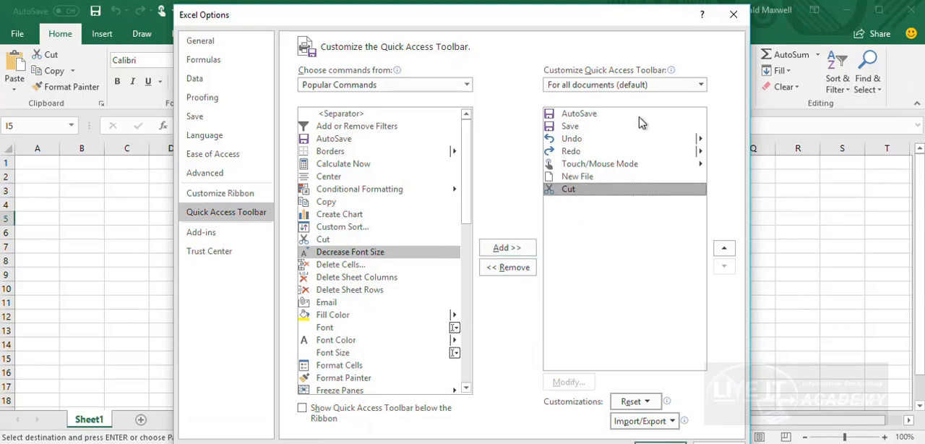
{"action": "left_click", "coordinate": [510, 267]}
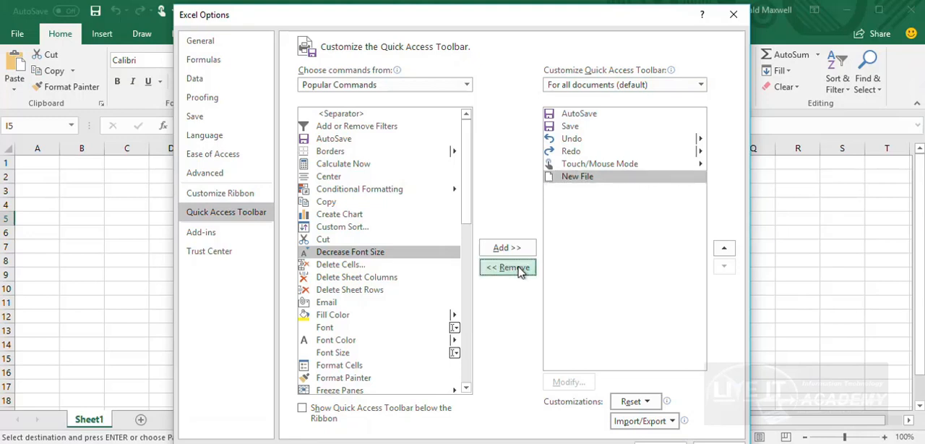
Add Copy and a separator to the Quick Access Toolbar's command list, placing the separator between New File and Copy
{"action": "left_click", "coordinate": [326, 201]}
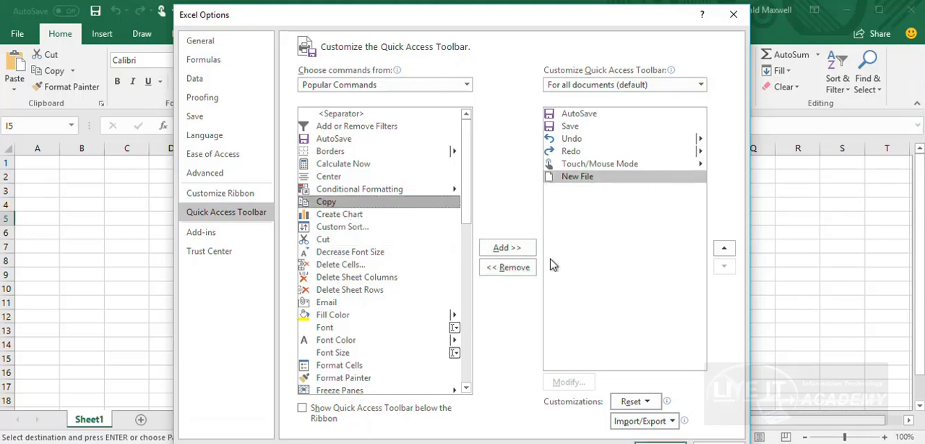
{"action": "left_click", "coordinate": [506, 248]}
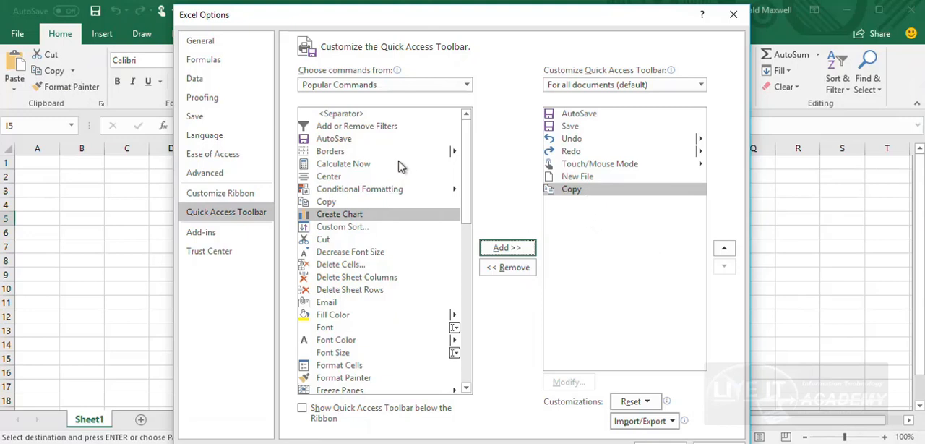
{"action": "left_click", "coordinate": [342, 114]}
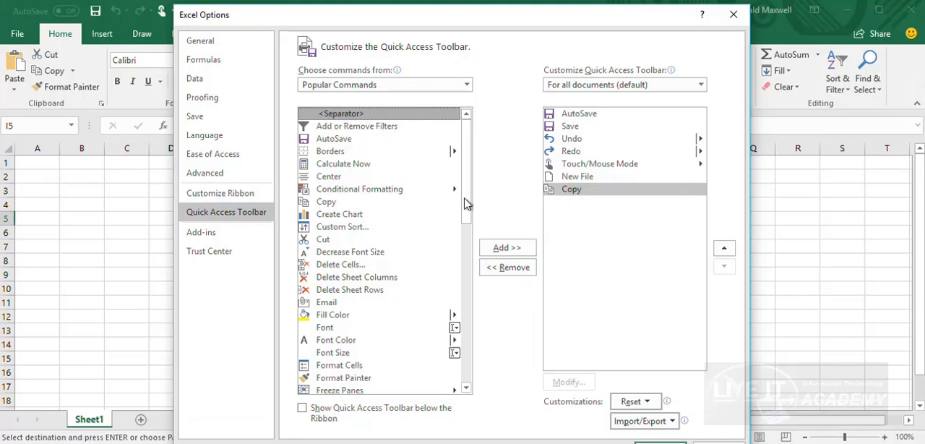
{"action": "left_click", "coordinate": [504, 249]}
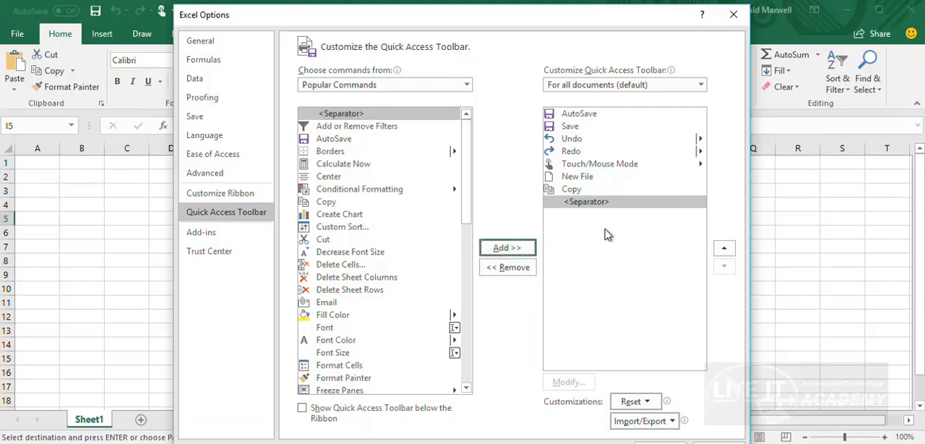
{"action": "left_click", "coordinate": [727, 251]}
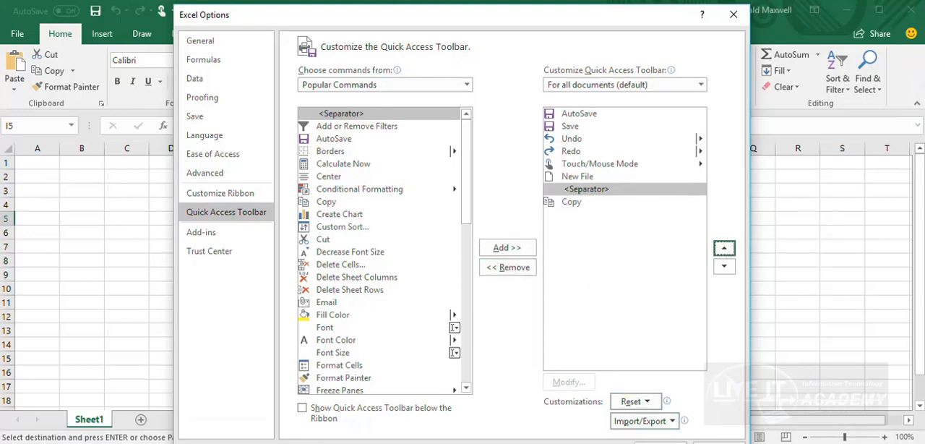
Shorten the Excel Options dialog to fit the screen and review the available popular commands
{"action": "left_click_drag", "start_coordinate": [749, 443], "coordinate": [748, 424]}
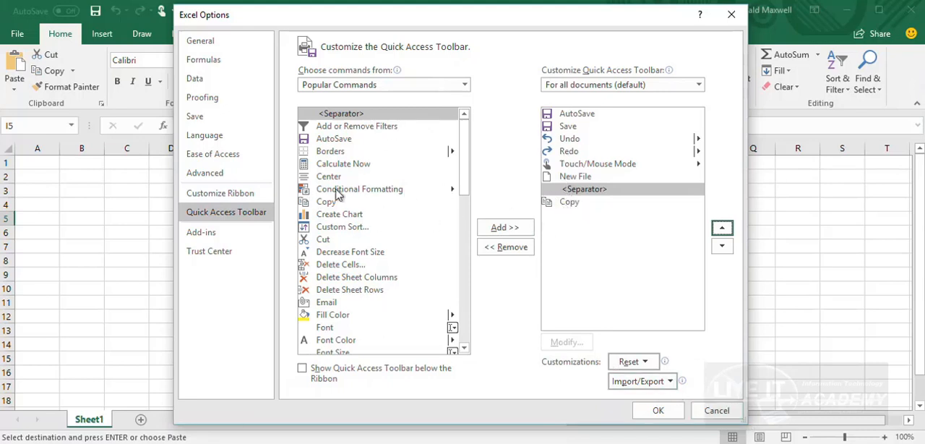
{"action": "scroll", "coordinate": [357, 203], "scroll_direction": "down", "scroll_amount": 1}
{"action": "scroll", "coordinate": [365, 212], "scroll_direction": "up", "scroll_amount": 1}
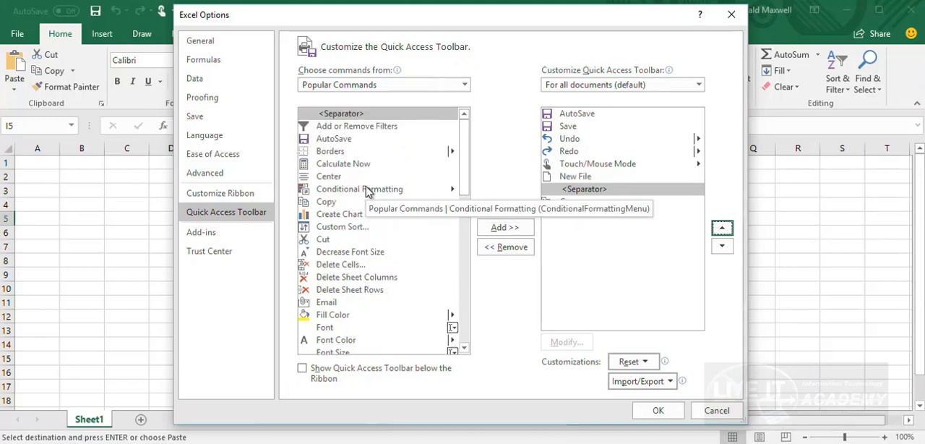
{"action": "scroll", "coordinate": [367, 193], "scroll_direction": "down", "scroll_amount": 4}
{"action": "scroll", "coordinate": [366, 191], "scroll_direction": "down", "scroll_amount": 1}
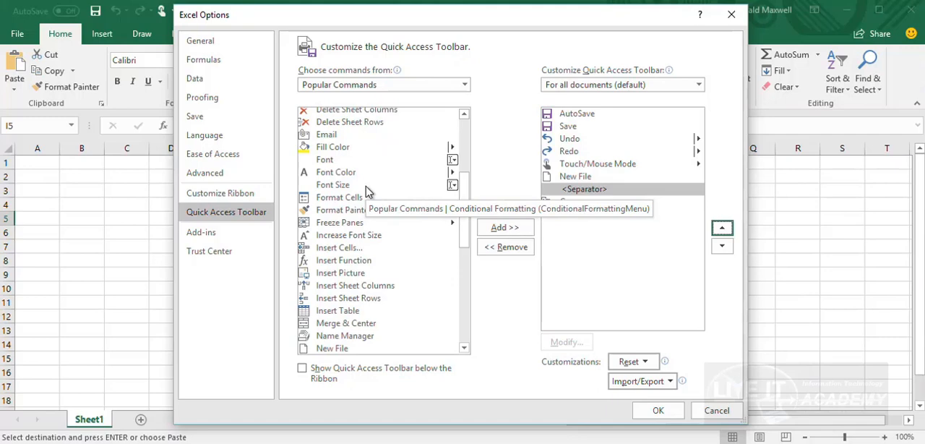
{"action": "scroll", "coordinate": [366, 191], "scroll_direction": "down", "scroll_amount": 8}
{"action": "scroll", "coordinate": [366, 191], "scroll_direction": "up", "scroll_amount": 3}
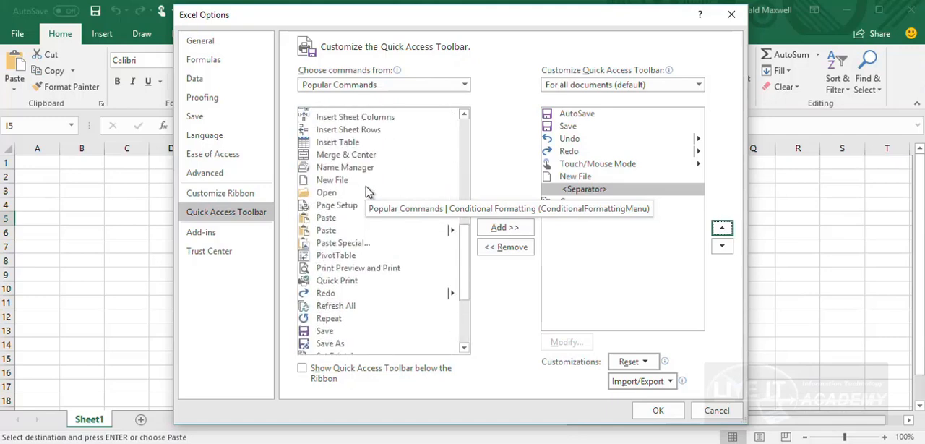
{"action": "scroll", "coordinate": [366, 190], "scroll_direction": "down", "scroll_amount": 2}
{"action": "scroll", "coordinate": [367, 190], "scroll_direction": "up", "scroll_amount": 1}
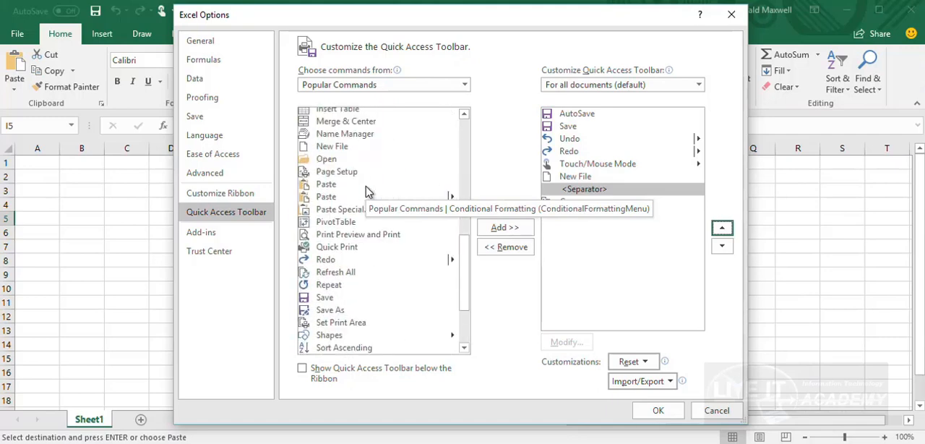
Add the Paste command after the separator in the Quick Access Toolbar's command list and look through the other popular commands
{"action": "left_click", "coordinate": [327, 186]}
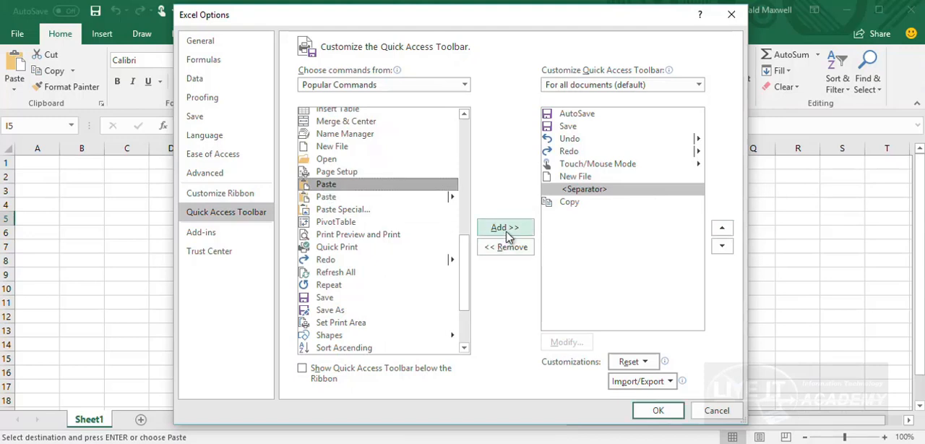
{"action": "left_click", "coordinate": [504, 228]}
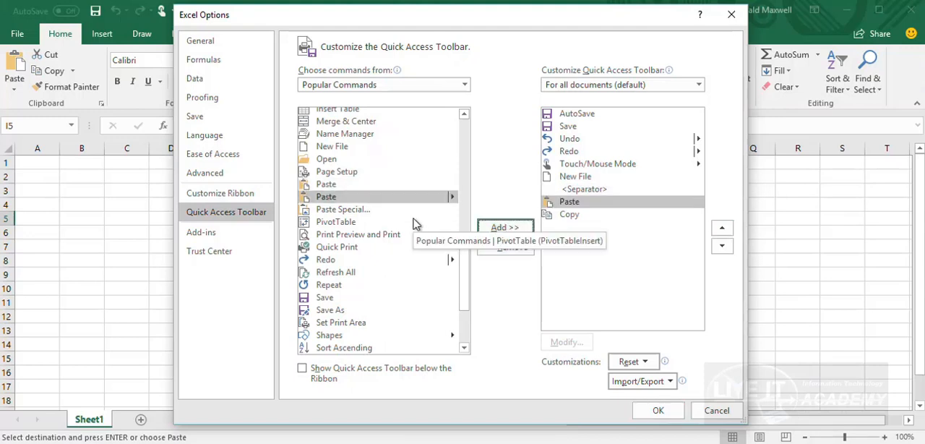
{"action": "scroll", "coordinate": [367, 203], "scroll_direction": "down", "scroll_amount": 3}
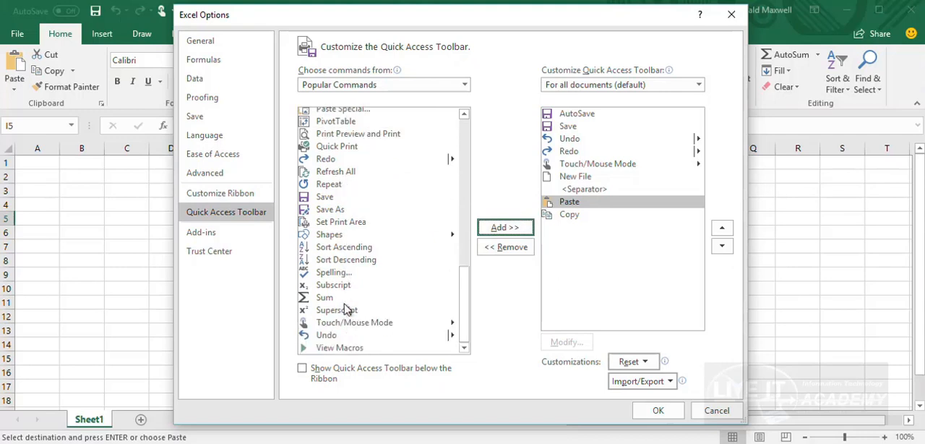
{"action": "scroll", "coordinate": [350, 300], "scroll_direction": "up", "scroll_amount": 6}
{"action": "scroll", "coordinate": [353, 284], "scroll_direction": "up", "scroll_amount": 4}
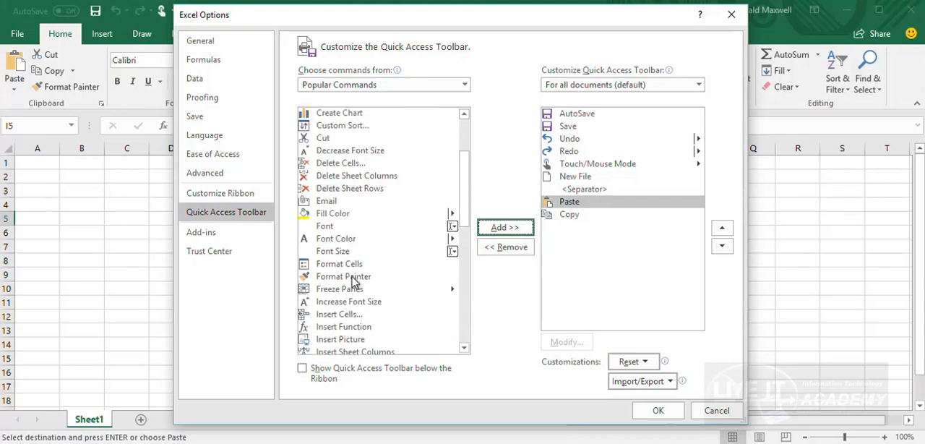
{"action": "scroll", "coordinate": [354, 282], "scroll_direction": "up", "scroll_amount": 2}
{"action": "scroll", "coordinate": [354, 281], "scroll_direction": "up", "scroll_amount": 1}
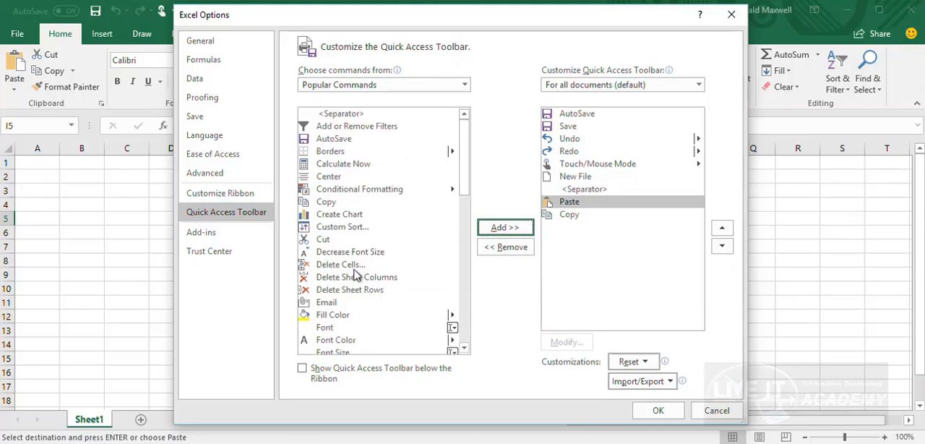
Switch the command source to All Commands, add Format Painter after Paste in the toolbar's command list, and apply the changes
{"action": "left_click", "coordinate": [465, 85]}
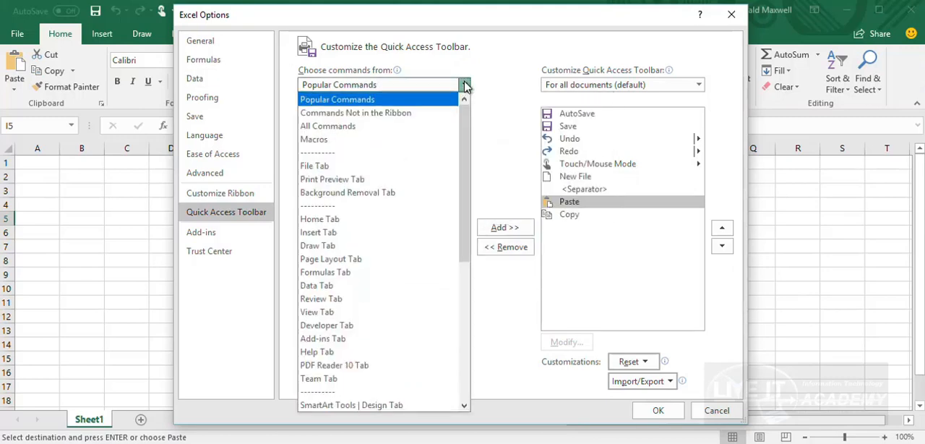
{"action": "left_click", "coordinate": [345, 110]}
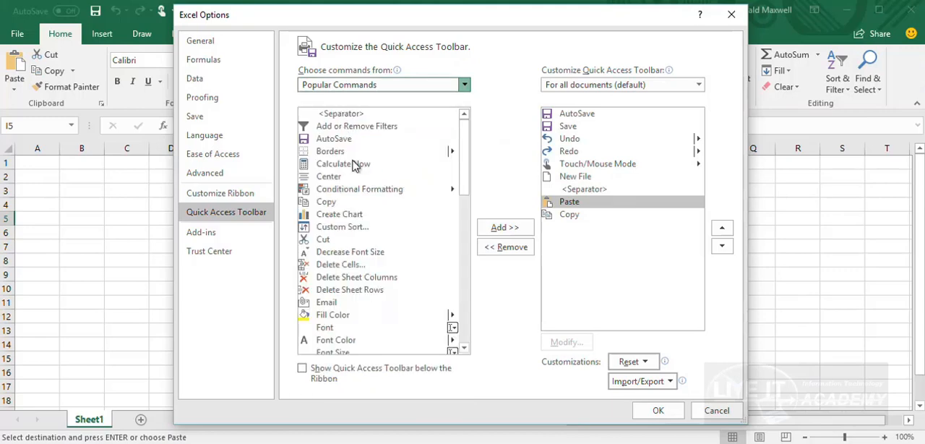
{"action": "scroll", "coordinate": [354, 163], "scroll_direction": "down", "scroll_amount": 20}
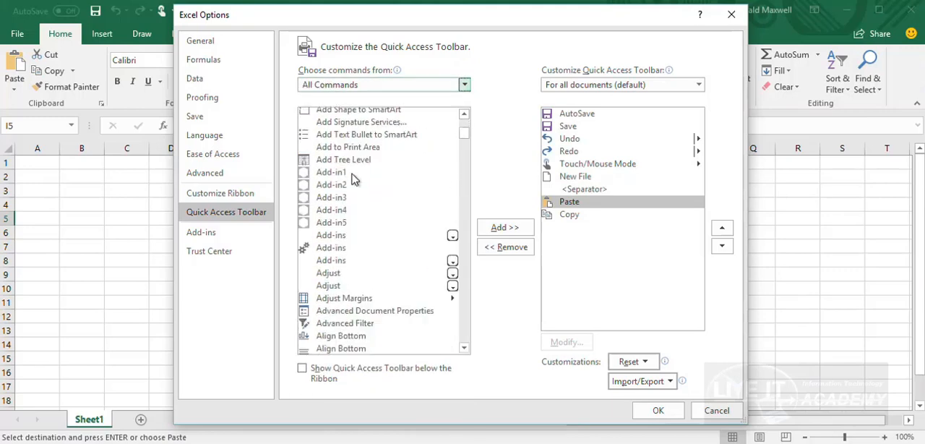
{"action": "scroll", "coordinate": [354, 231], "scroll_direction": "down", "scroll_amount": 20}
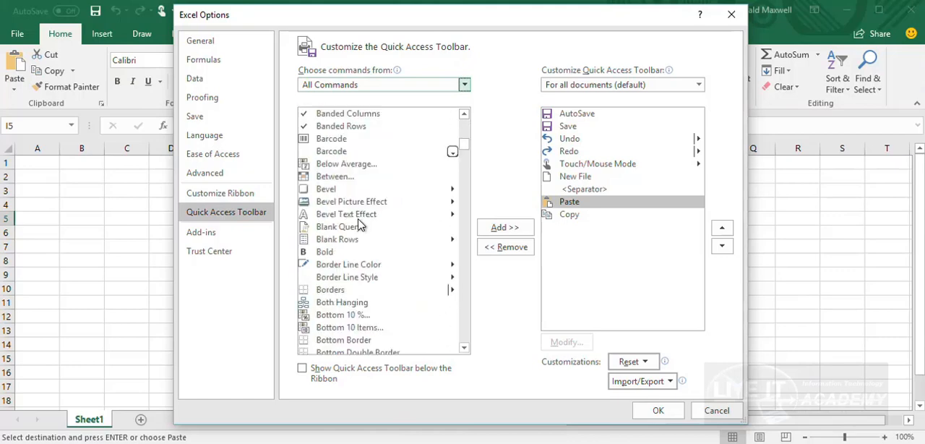
{"action": "scroll", "coordinate": [358, 226], "scroll_direction": "down", "scroll_amount": 20}
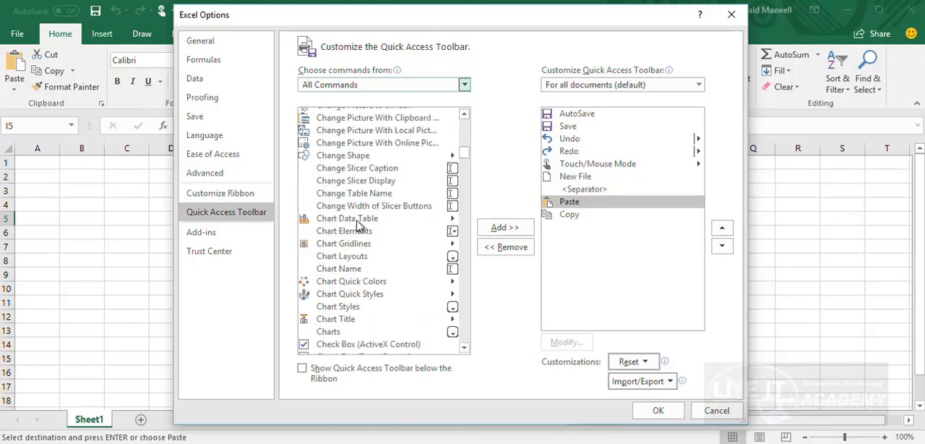
{"action": "scroll", "coordinate": [354, 228], "scroll_direction": "down", "scroll_amount": 20}
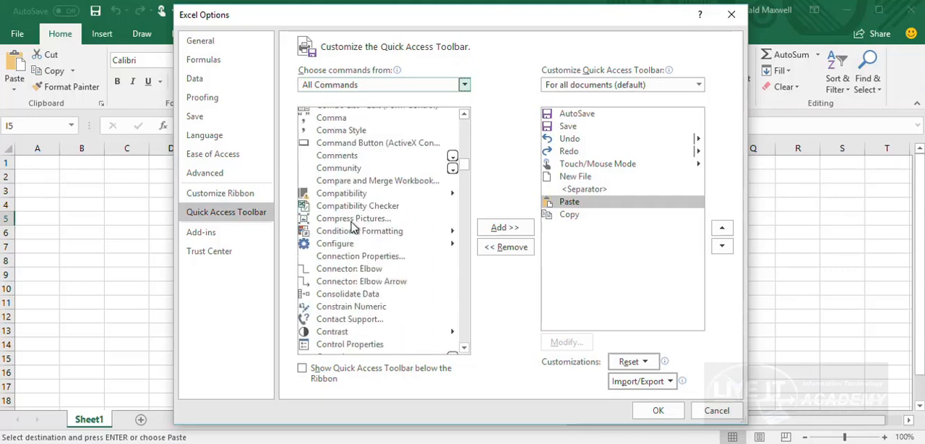
{"action": "scroll", "coordinate": [351, 230], "scroll_direction": "down", "scroll_amount": 10}
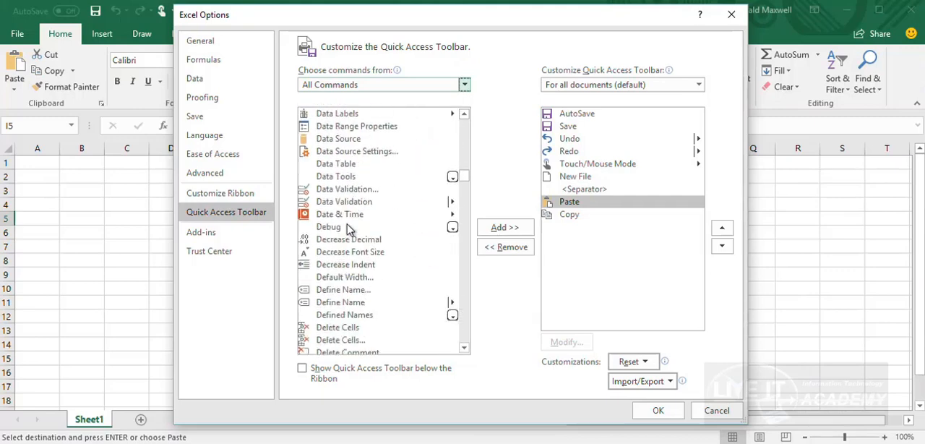
{"action": "scroll", "coordinate": [349, 229], "scroll_direction": "down", "scroll_amount": 20}
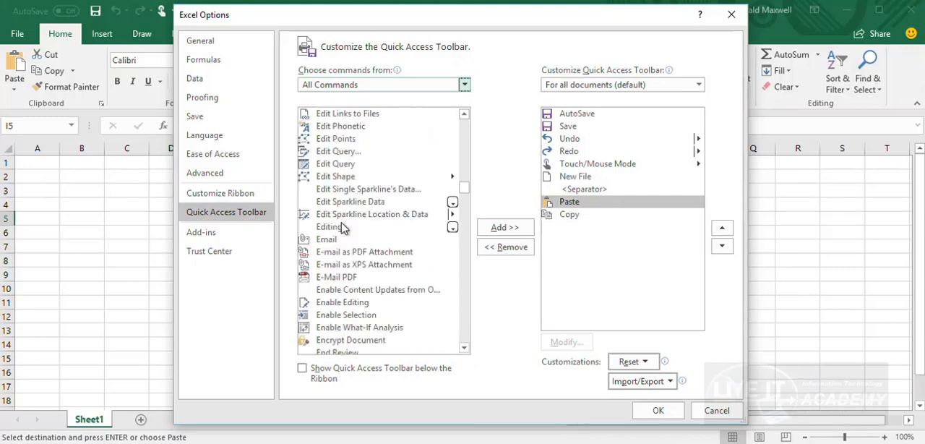
{"action": "scroll", "coordinate": [339, 226], "scroll_direction": "down", "scroll_amount": 12}
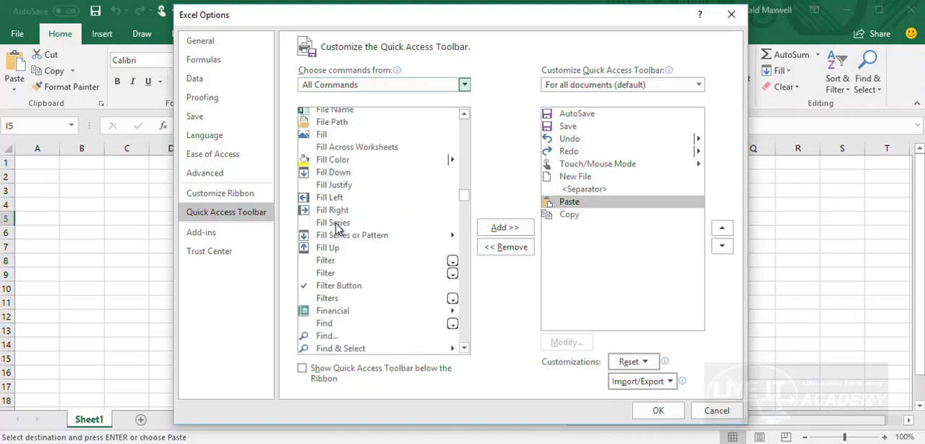
{"action": "scroll", "coordinate": [340, 226], "scroll_direction": "down", "scroll_amount": 5}
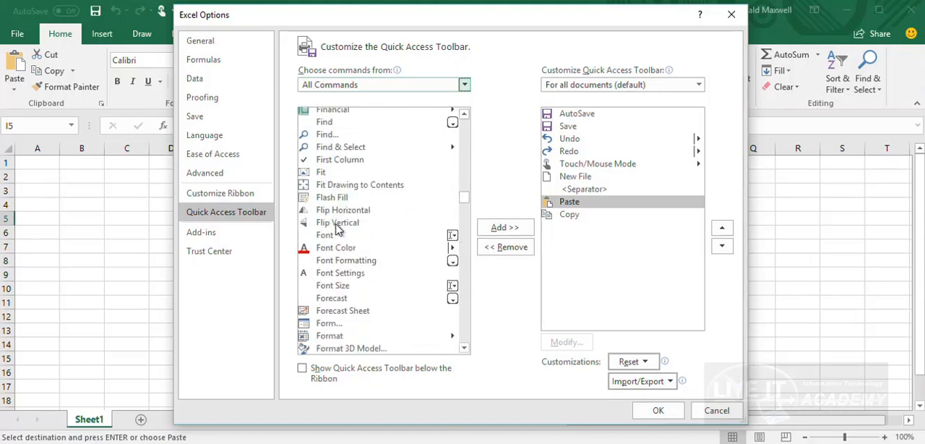
{"action": "scroll", "coordinate": [337, 227], "scroll_direction": "down", "scroll_amount": 2}
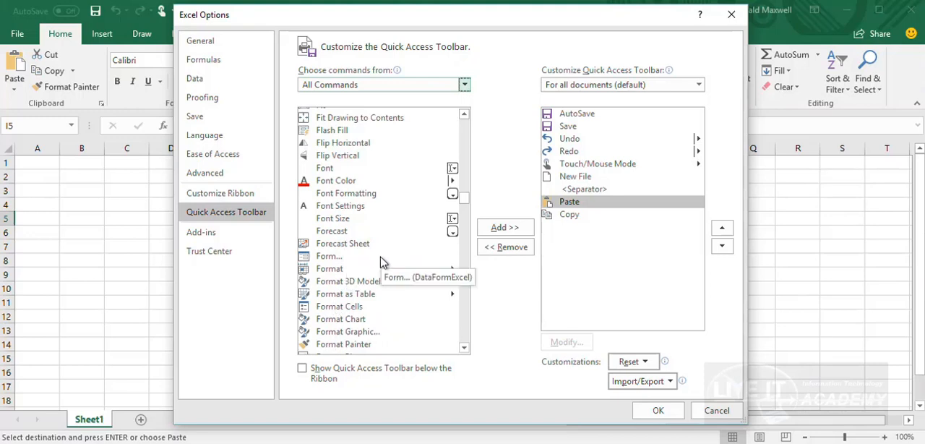
{"action": "left_click", "coordinate": [347, 345]}
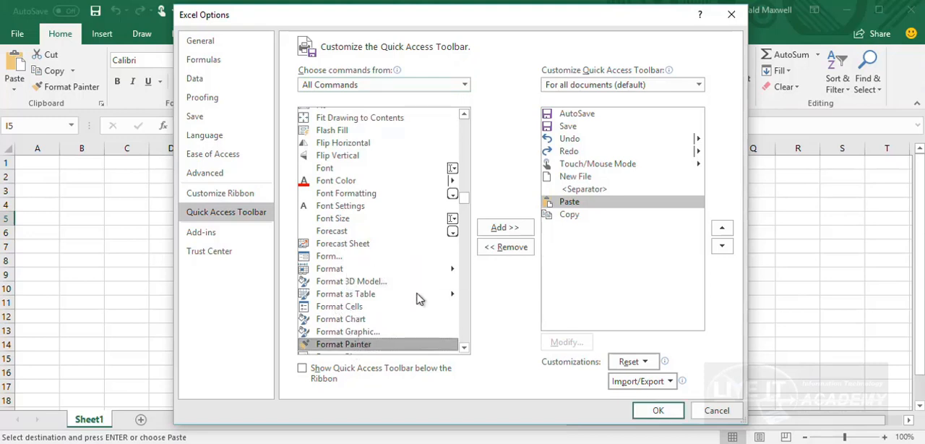
{"action": "left_click", "coordinate": [503, 228]}
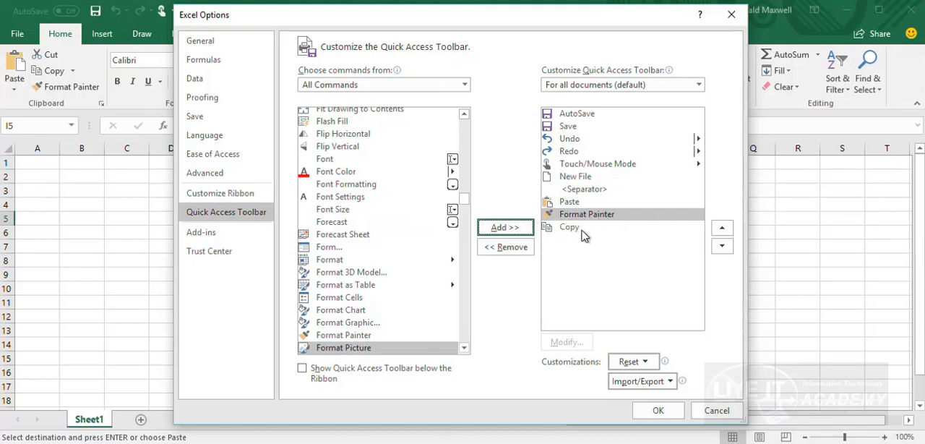
{"action": "left_click", "coordinate": [655, 410]}
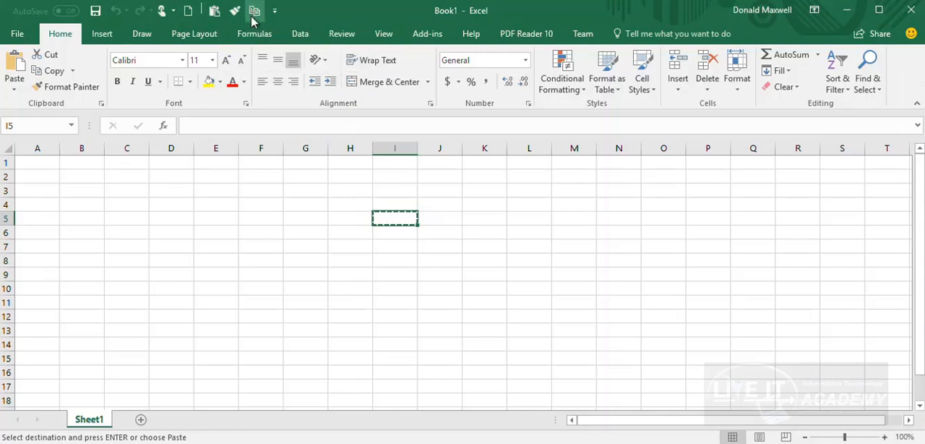
Check the ribbon's customization options, open the Quick Access Toolbar page of Excel Options, and reposition the dialog lower
{"action": "right_click", "coordinate": [78, 97]}
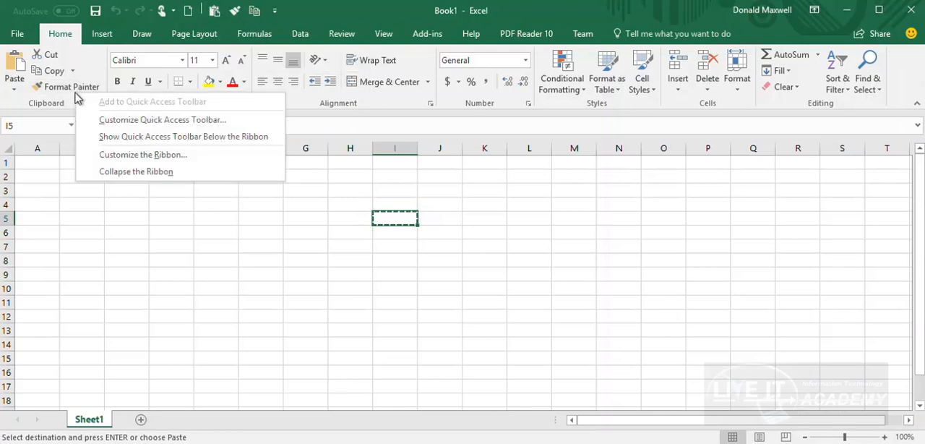
{"action": "left_click", "coordinate": [251, 237]}
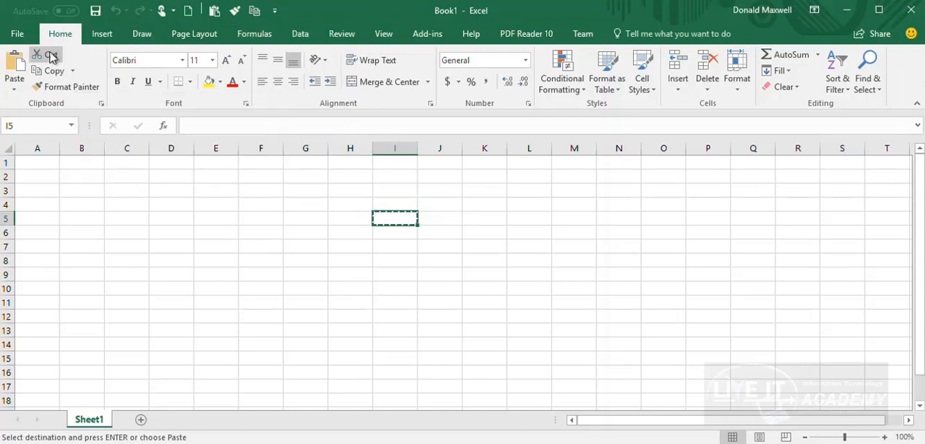
{"action": "left_click", "coordinate": [19, 35]}
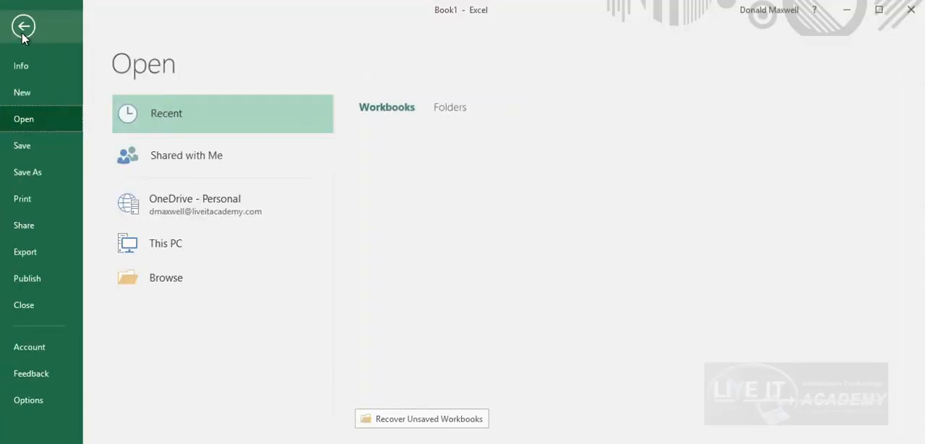
{"action": "left_click", "coordinate": [30, 399]}
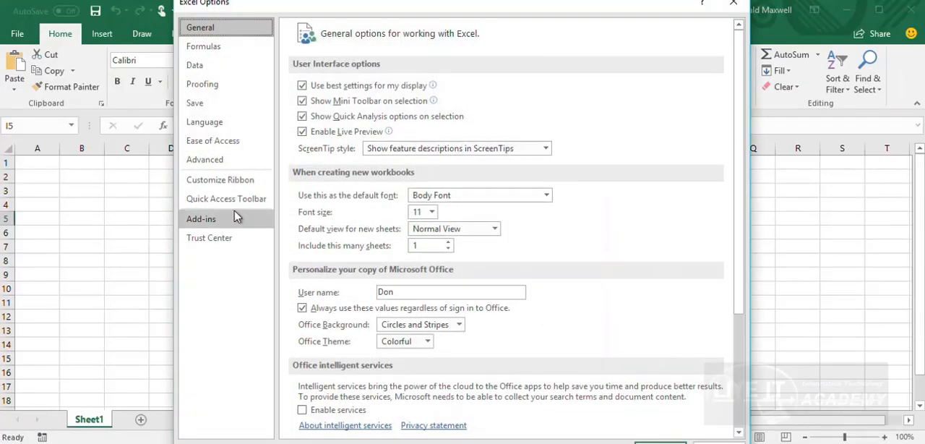
{"action": "left_click", "coordinate": [237, 208]}
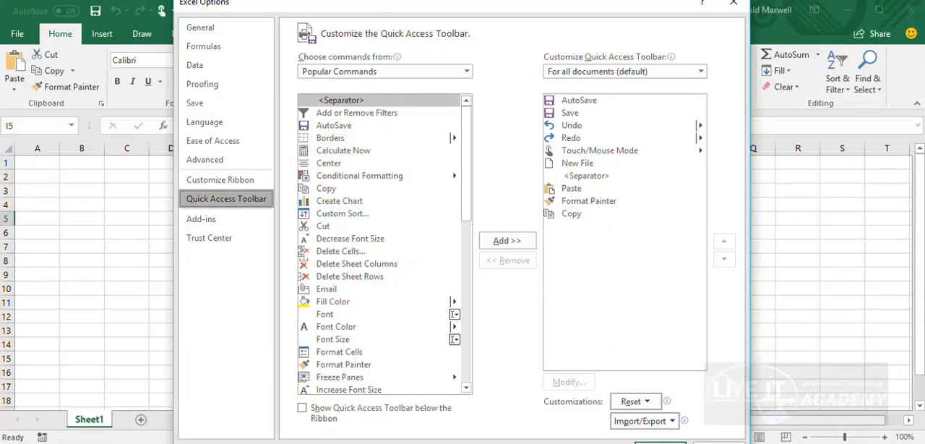
{"action": "left_click_drag", "start_coordinate": [556, 0], "coordinate": [561, 20]}
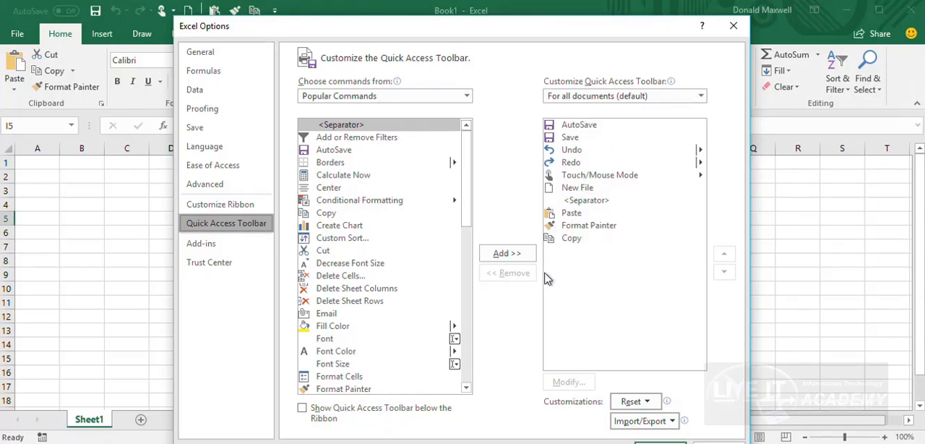
Move Copy up two places in the toolbar's command list so it sits directly below the separator
{"action": "left_click", "coordinate": [573, 239]}
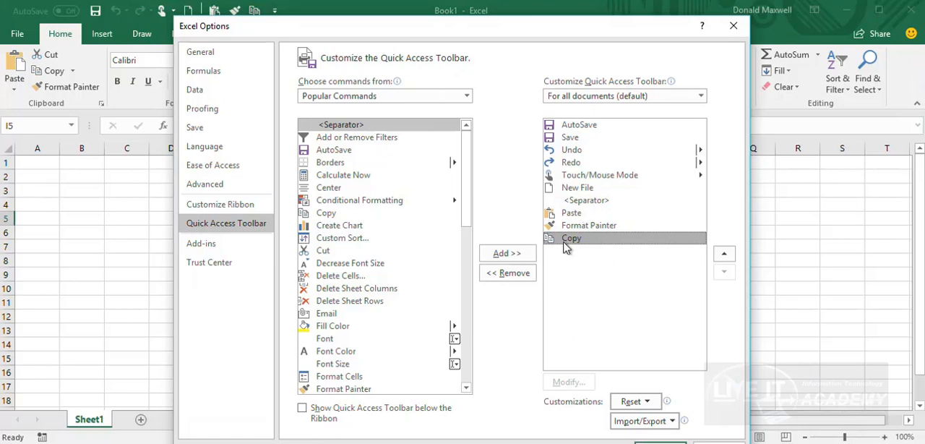
{"action": "left_click", "coordinate": [724, 255]}
{"action": "left_click", "coordinate": [724, 255]}
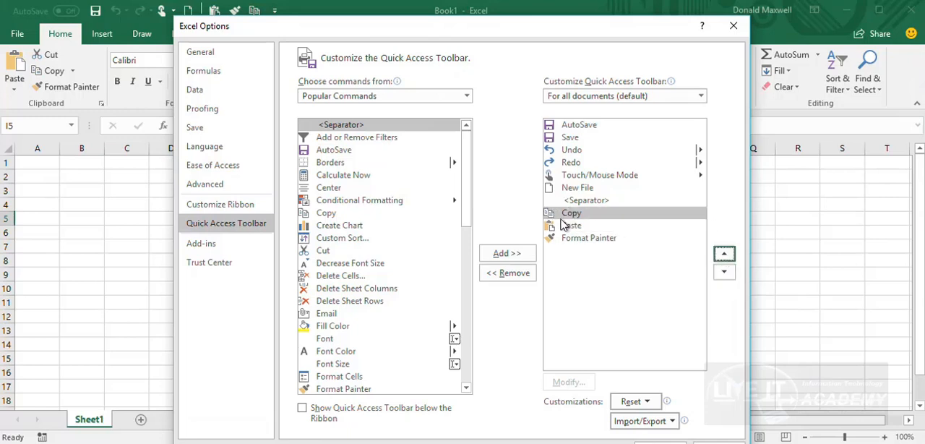
Move Format Painter above Paste in the toolbar's command list and apply the new order
{"action": "left_click", "coordinate": [580, 238]}
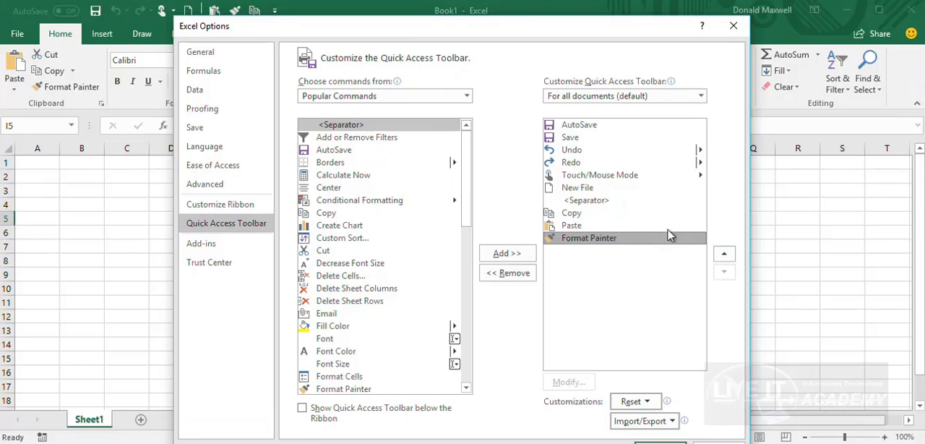
{"action": "left_click", "coordinate": [725, 256]}
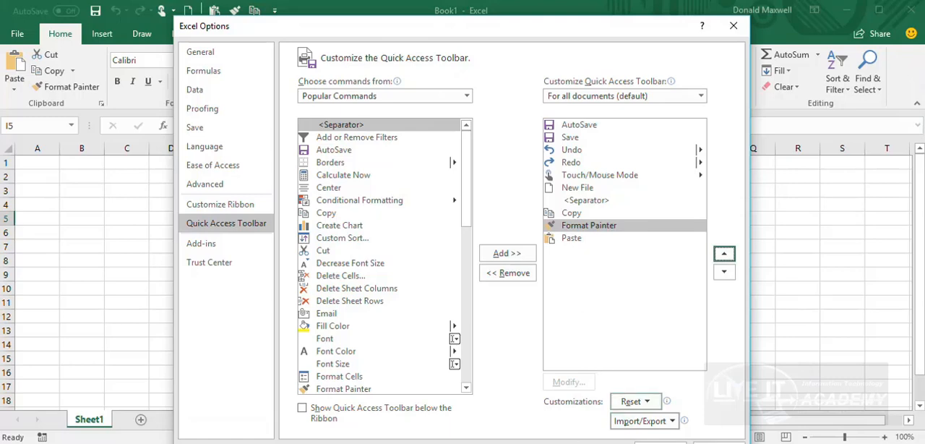
{"action": "left_click_drag", "start_coordinate": [749, 442], "coordinate": [737, 398]}
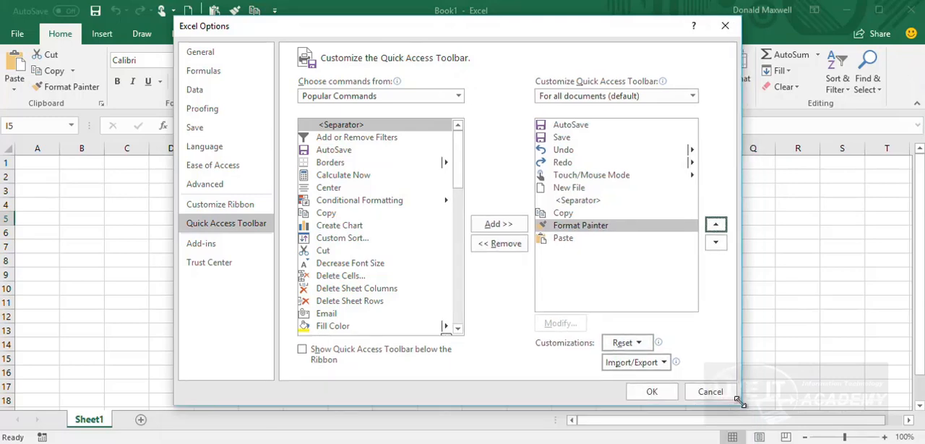
{"action": "left_click", "coordinate": [661, 394]}
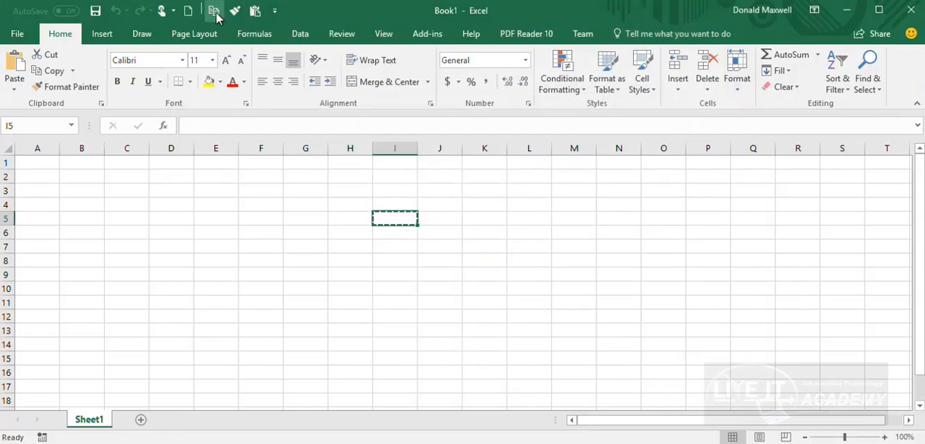
Reopen the Quick Access Toolbar customization options and move and resize the dialog to fit the screen
{"action": "left_click", "coordinate": [274, 16]}
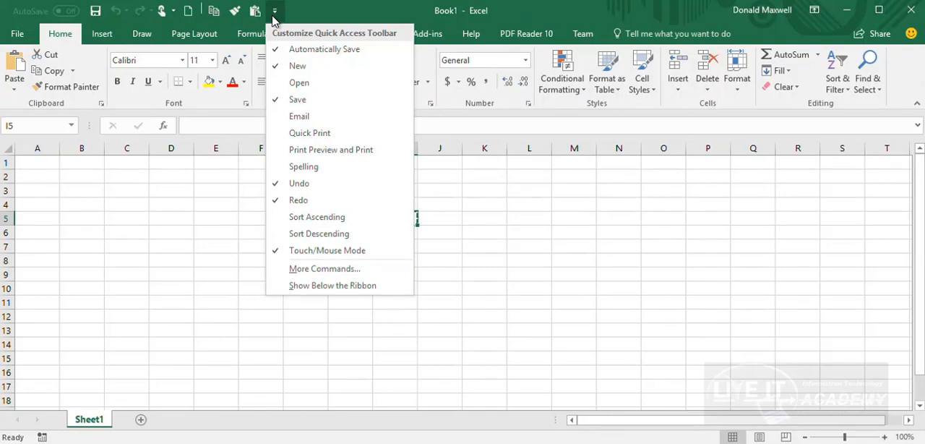
{"action": "left_click", "coordinate": [335, 271]}
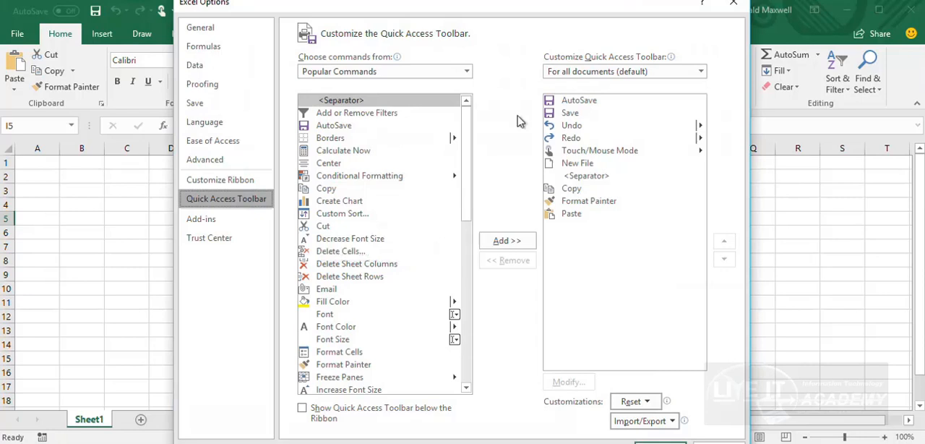
{"action": "left_click_drag", "start_coordinate": [458, 0], "coordinate": [458, 8]}
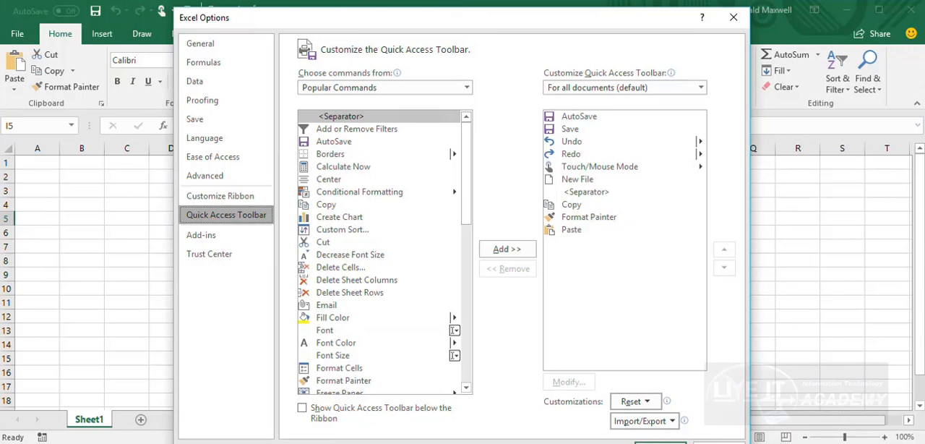
{"action": "left_click_drag", "start_coordinate": [749, 442], "coordinate": [756, 432]}
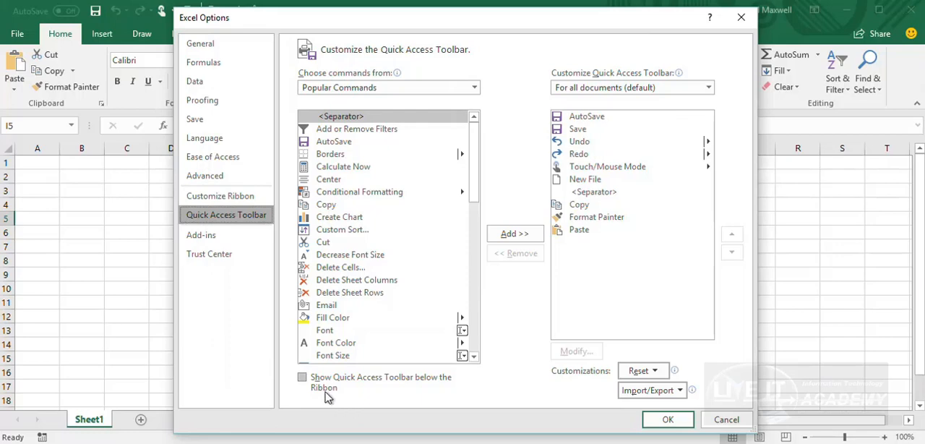
Show the Quick Access Toolbar below the ribbon and apply the change
{"action": "left_click", "coordinate": [303, 383]}
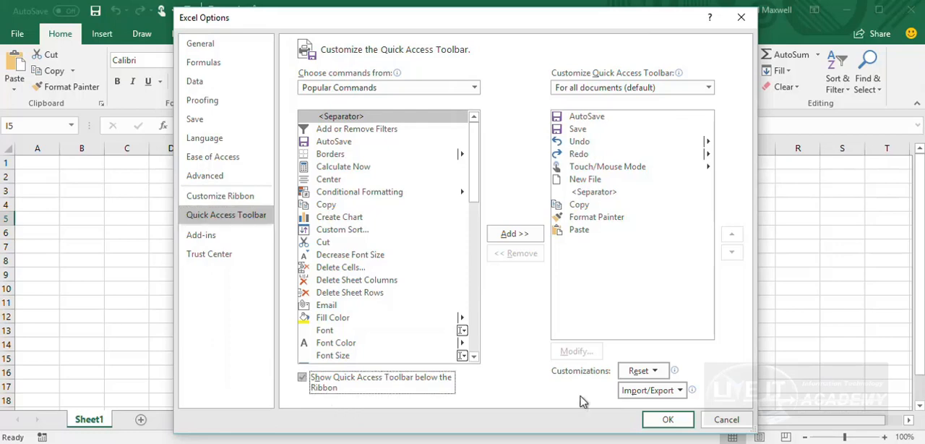
{"action": "left_click", "coordinate": [658, 419]}
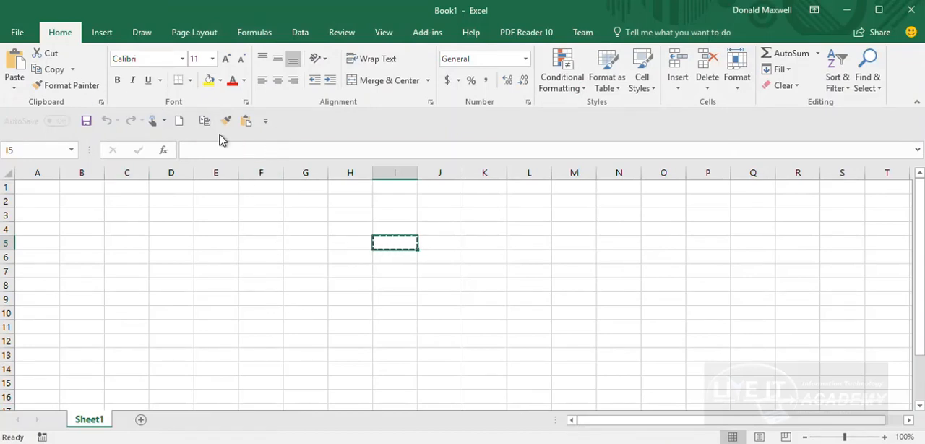
Reopen the Quick Access Toolbar options, fit the dialog on screen, and return the toolbar to its place above the ribbon
{"action": "left_click", "coordinate": [266, 122]}
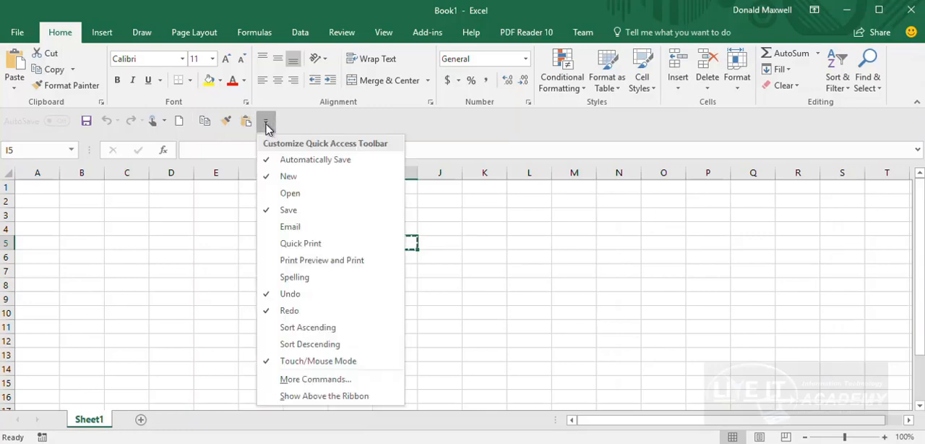
{"action": "left_click", "coordinate": [273, 380]}
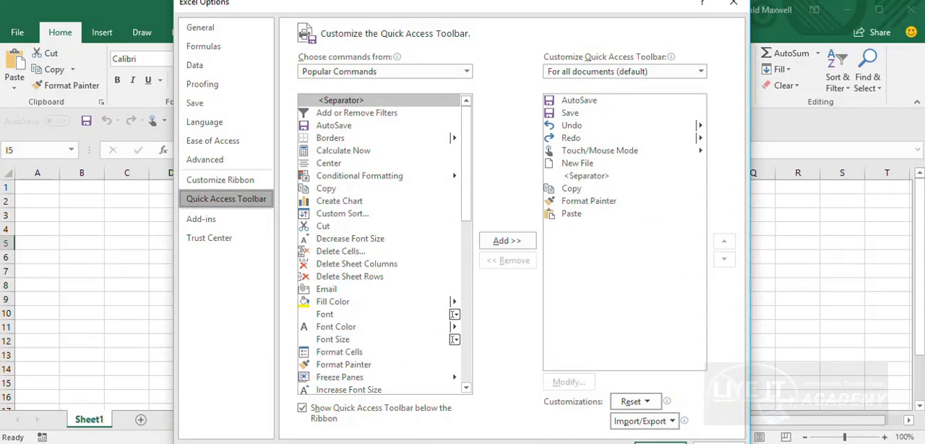
{"action": "left_click_drag", "start_coordinate": [521, 1], "coordinate": [522, 16]}
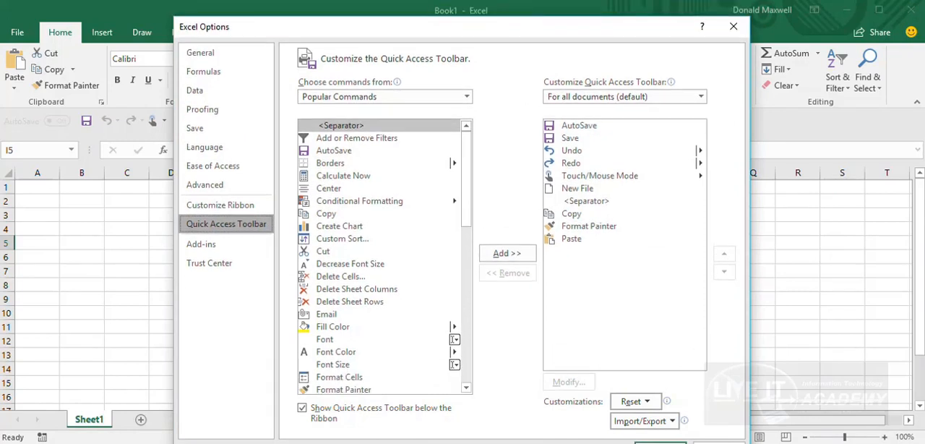
{"action": "left_click_drag", "start_coordinate": [746, 441], "coordinate": [774, 413]}
{"action": "left_click", "coordinate": [322, 367]}
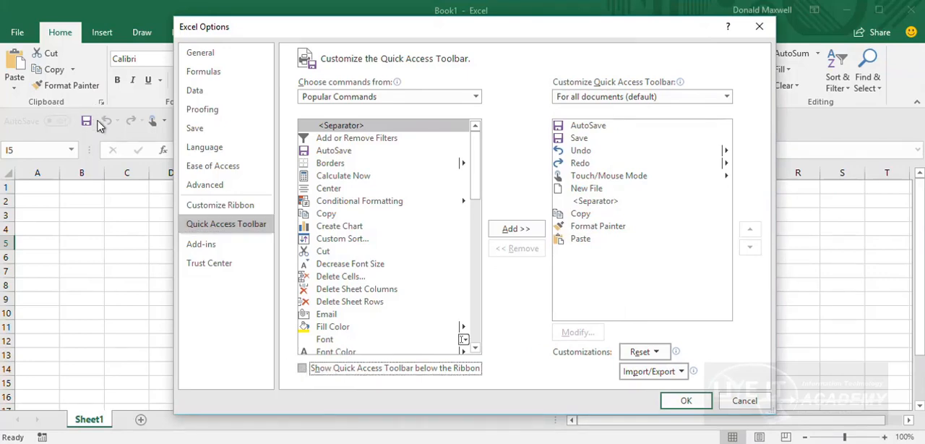
{"action": "left_click", "coordinate": [685, 399]}
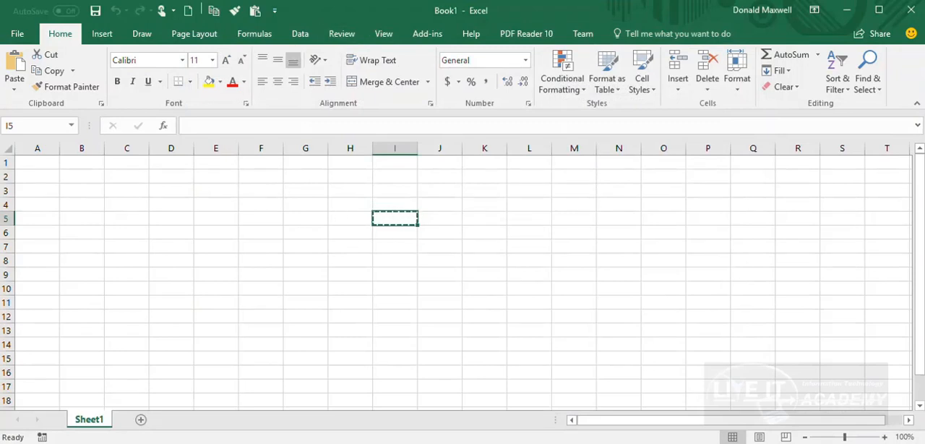
Reset only the Quick Access Toolbar to its default contents through its customization options and apply the reset
{"action": "right_click", "coordinate": [75, 90]}
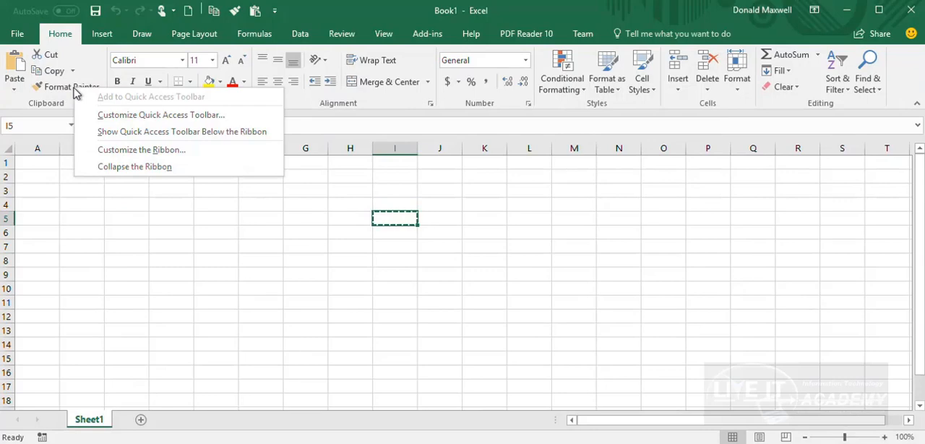
{"action": "left_click", "coordinate": [173, 116]}
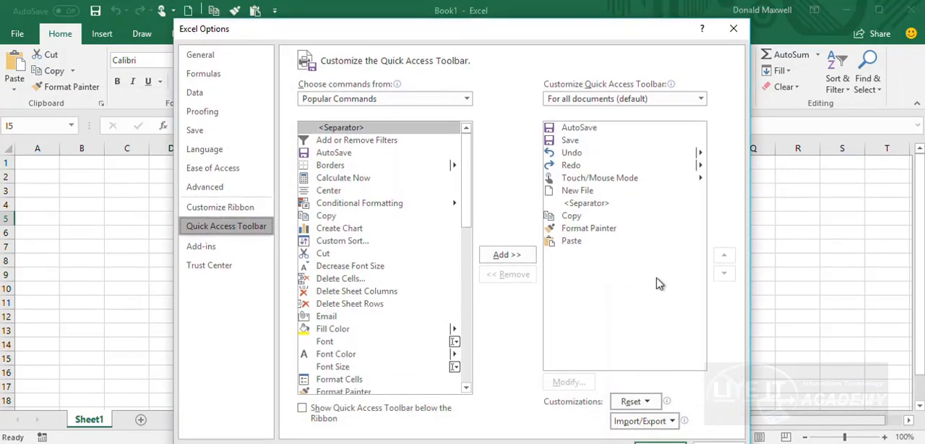
{"action": "left_click_drag", "start_coordinate": [747, 437], "coordinate": [745, 416]}
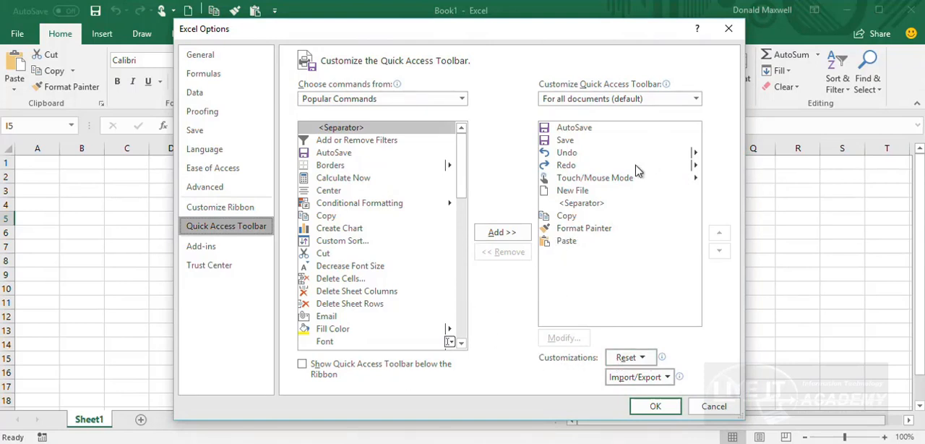
{"action": "left_click", "coordinate": [639, 359]}
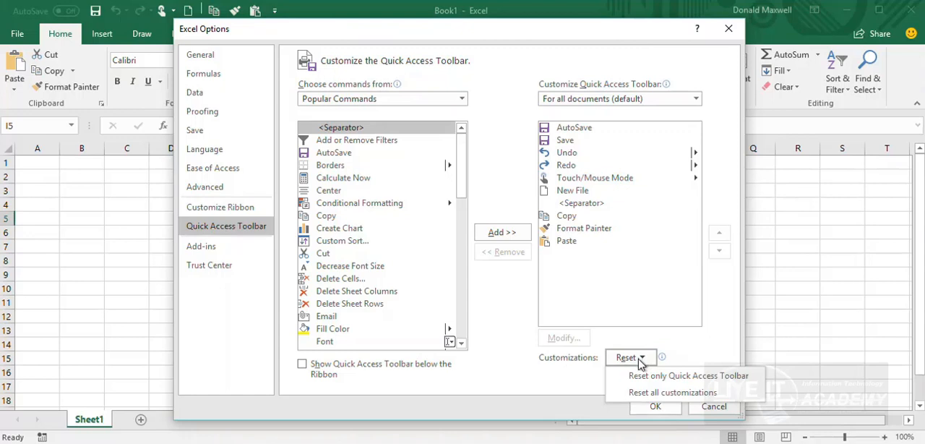
{"action": "left_click", "coordinate": [717, 377]}
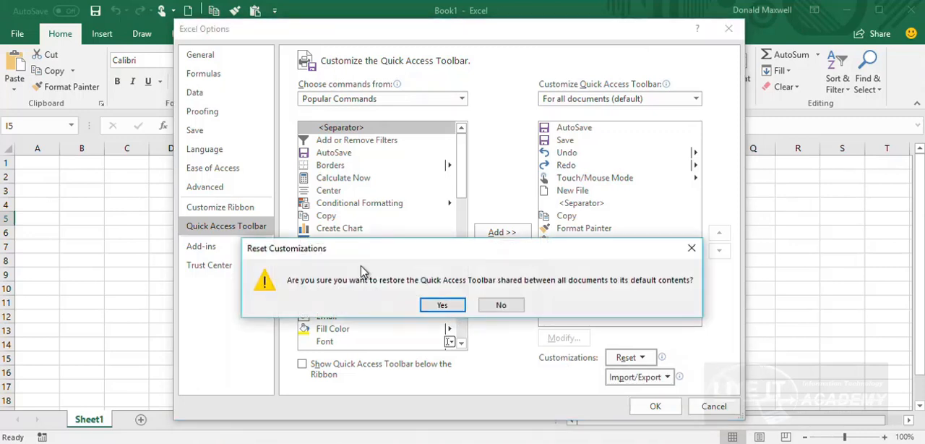
{"action": "left_click", "coordinate": [459, 308]}
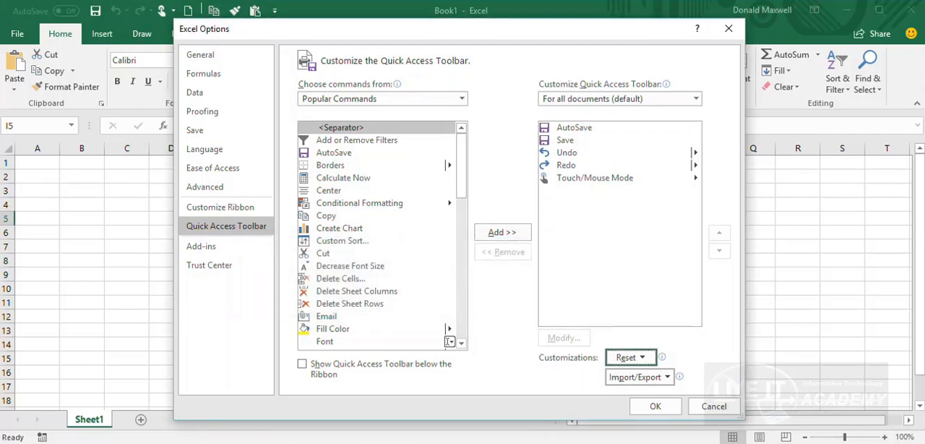
{"action": "left_click", "coordinate": [655, 405]}
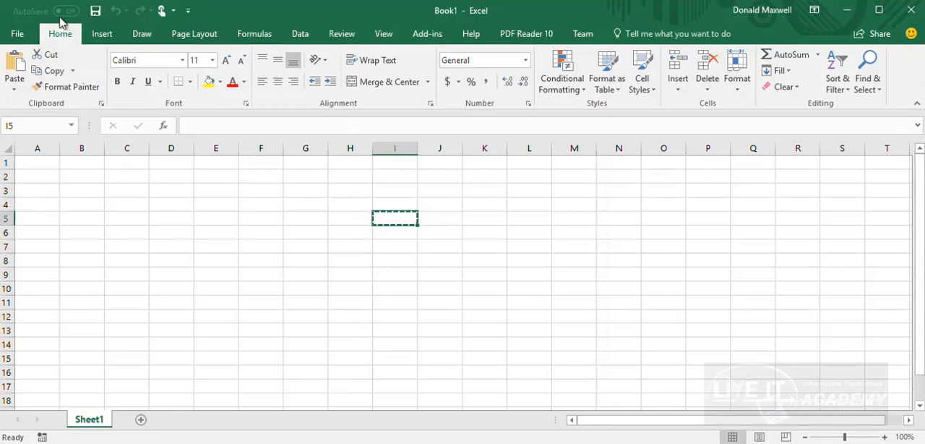
Reopen the Quick Access Toolbar options and check the file chooser for importing a customization file, leaving without choosing a file
{"action": "left_click", "coordinate": [188, 11]}
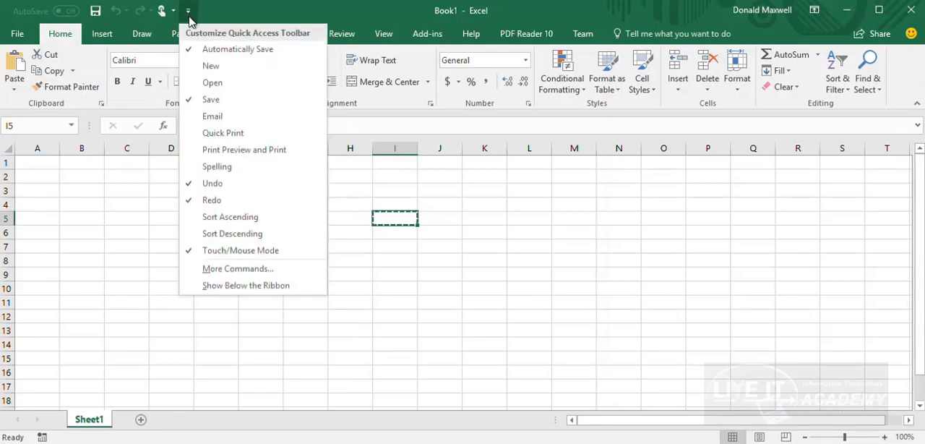
{"action": "left_click", "coordinate": [249, 268]}
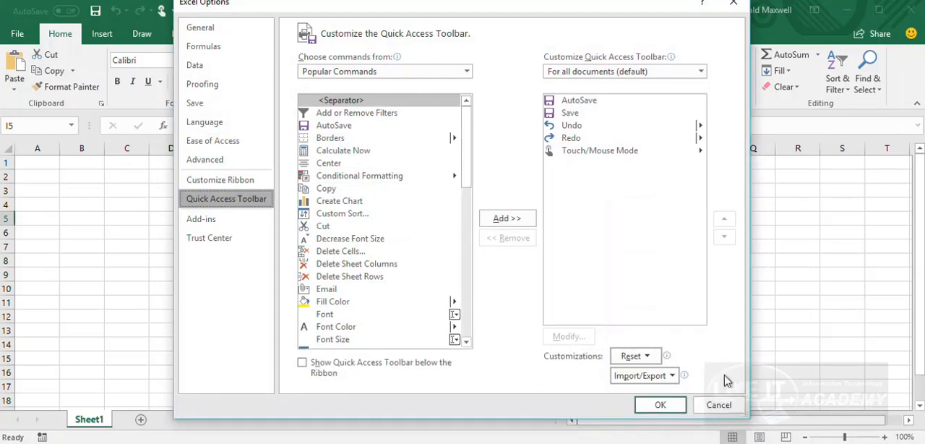
{"action": "left_click_drag", "start_coordinate": [496, 0], "coordinate": [495, 24]}
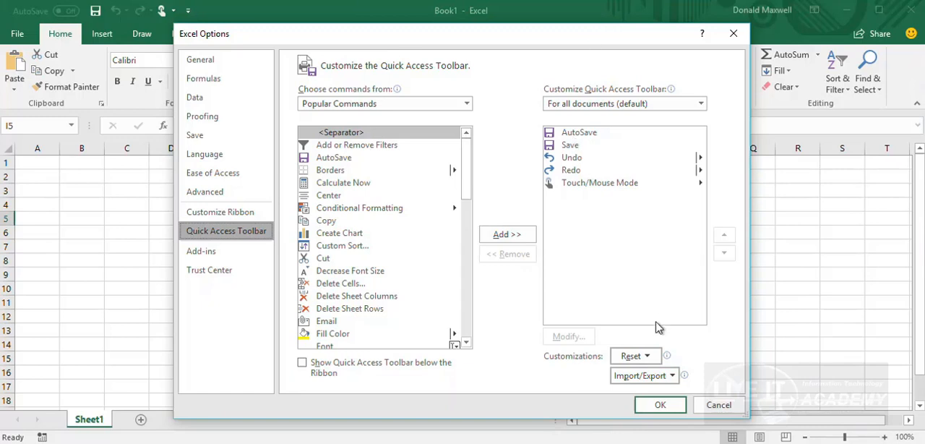
{"action": "left_click", "coordinate": [672, 376]}
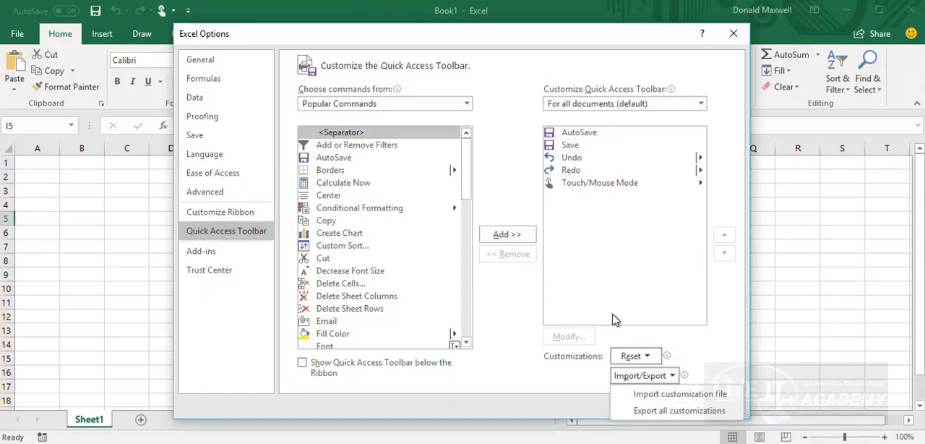
{"action": "left_click", "coordinate": [654, 399]}
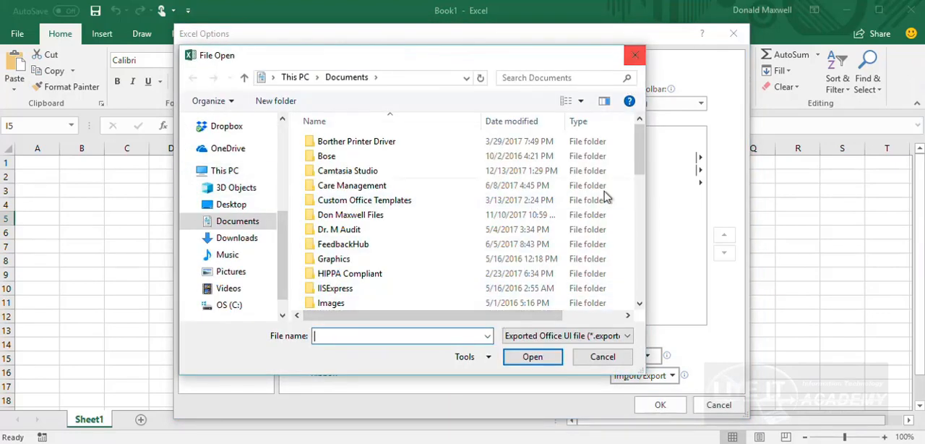
{"action": "left_click", "coordinate": [602, 357]}
Check the save dialog for exporting all customizations and leave it without saving
{"action": "left_click", "coordinate": [673, 376]}
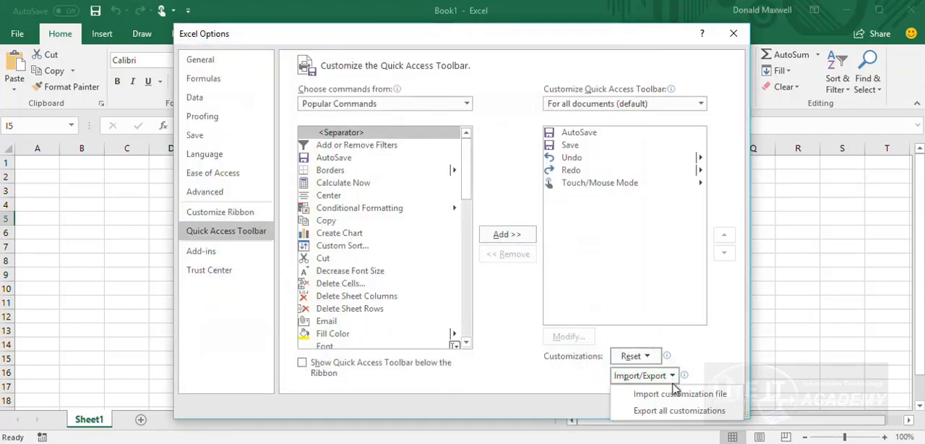
{"action": "left_click", "coordinate": [670, 410]}
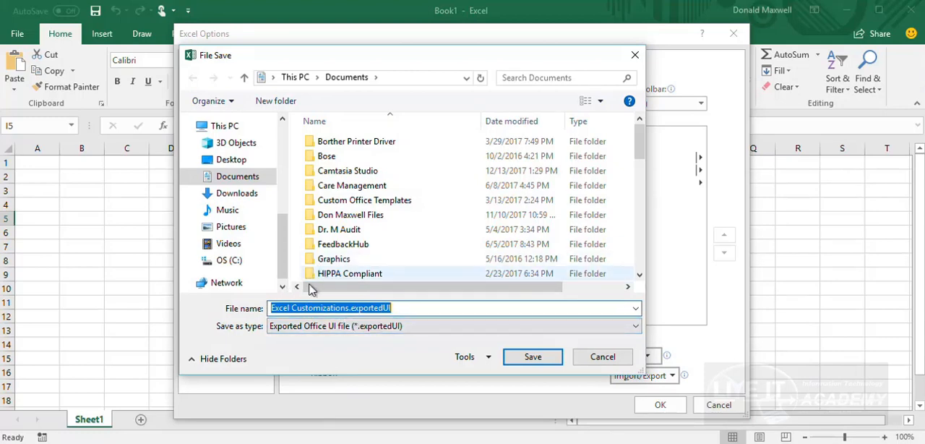
{"action": "left_click", "coordinate": [634, 56]}
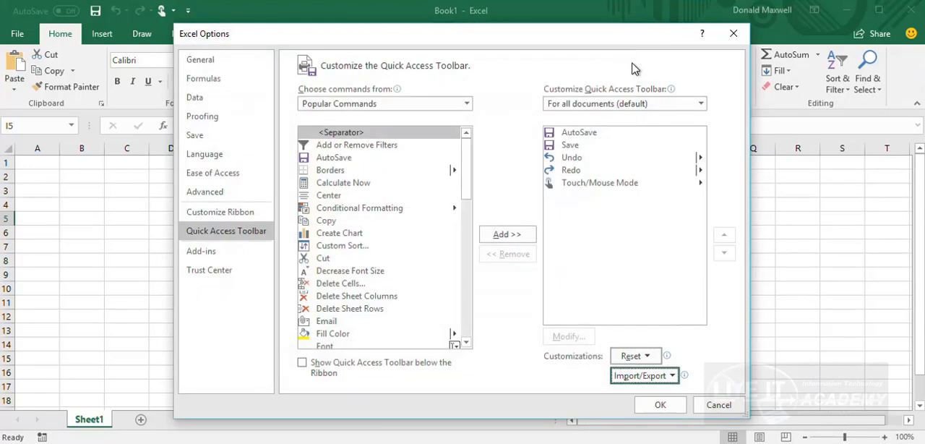
Revisit the customization file import chooser, dismiss it without a selection, and close Excel Options
{"action": "left_click", "coordinate": [677, 383]}
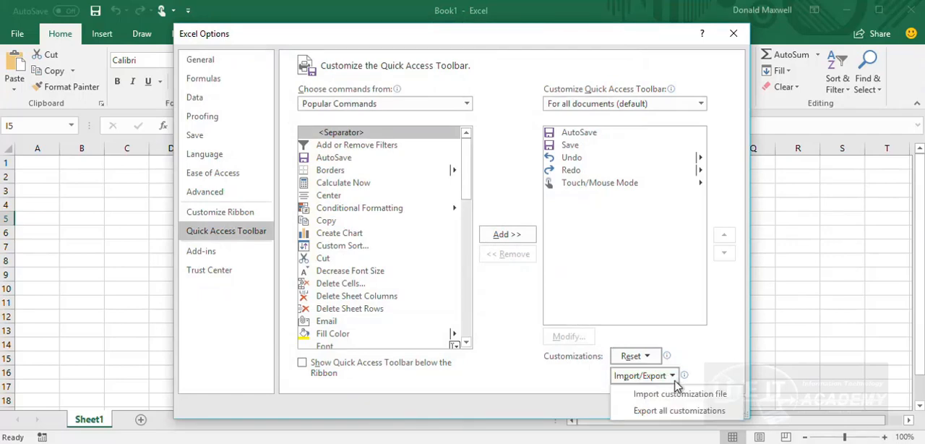
{"action": "left_click", "coordinate": [683, 391]}
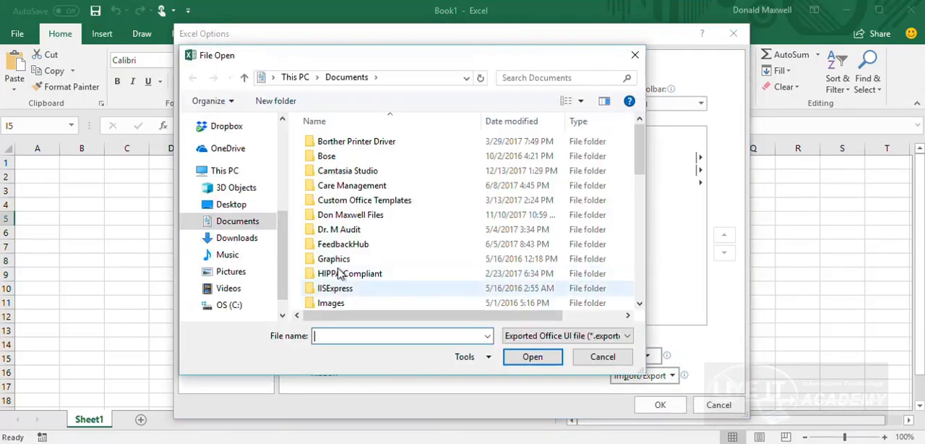
{"action": "left_click", "coordinate": [634, 55]}
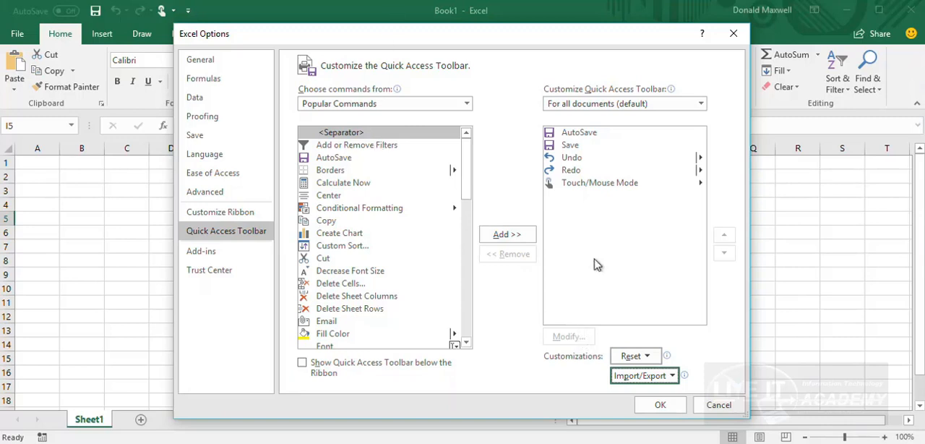
{"action": "left_click", "coordinate": [660, 405]}
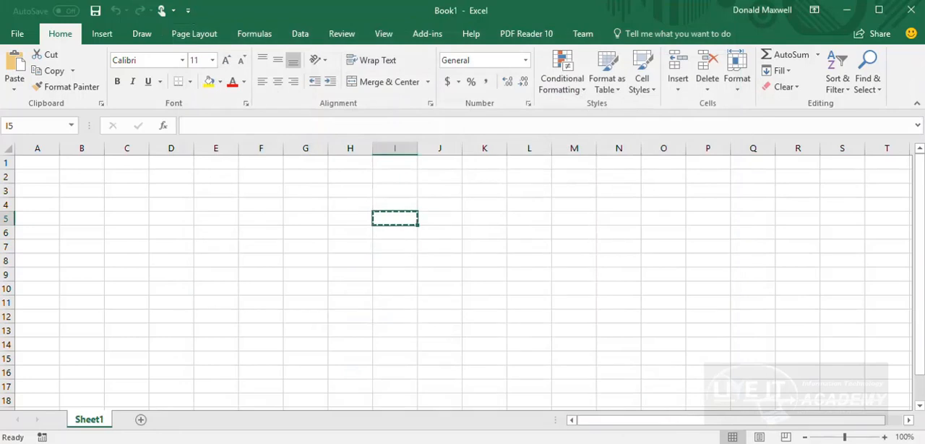